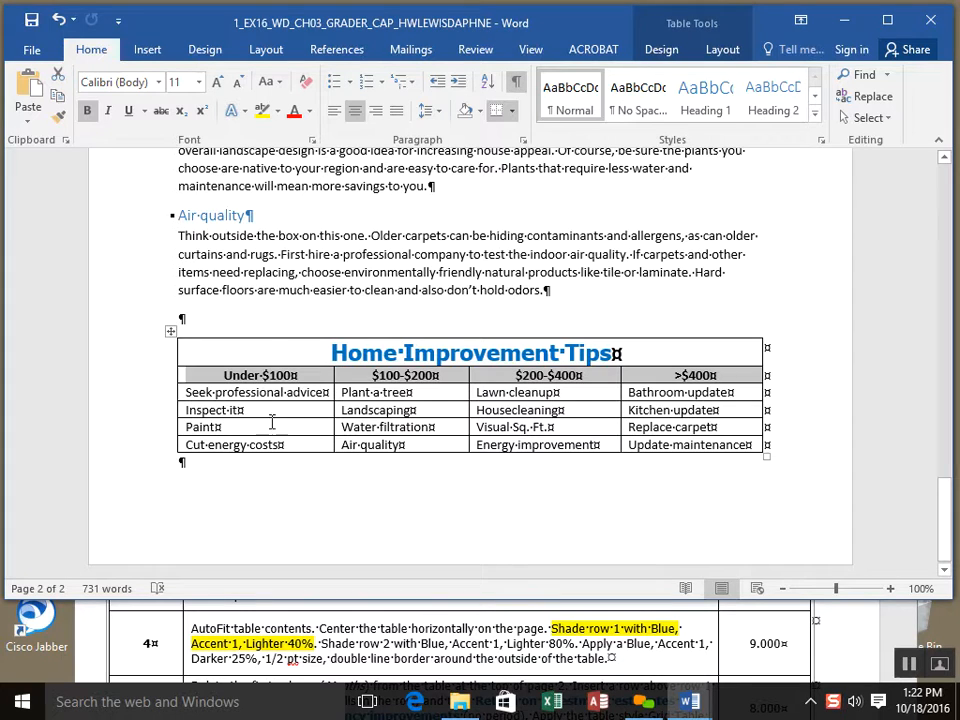
AutoFit the Home Improvement Tips table to its contents and save the document.
{"action": "left_click", "coordinate": [196, 392]}
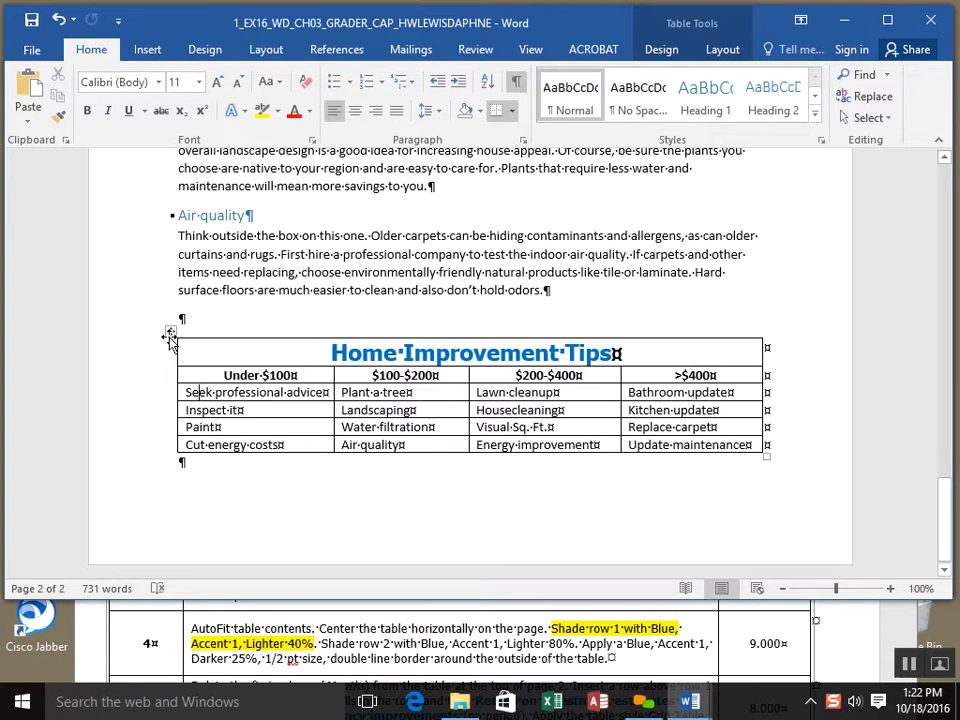
{"action": "left_click", "coordinate": [172, 340]}
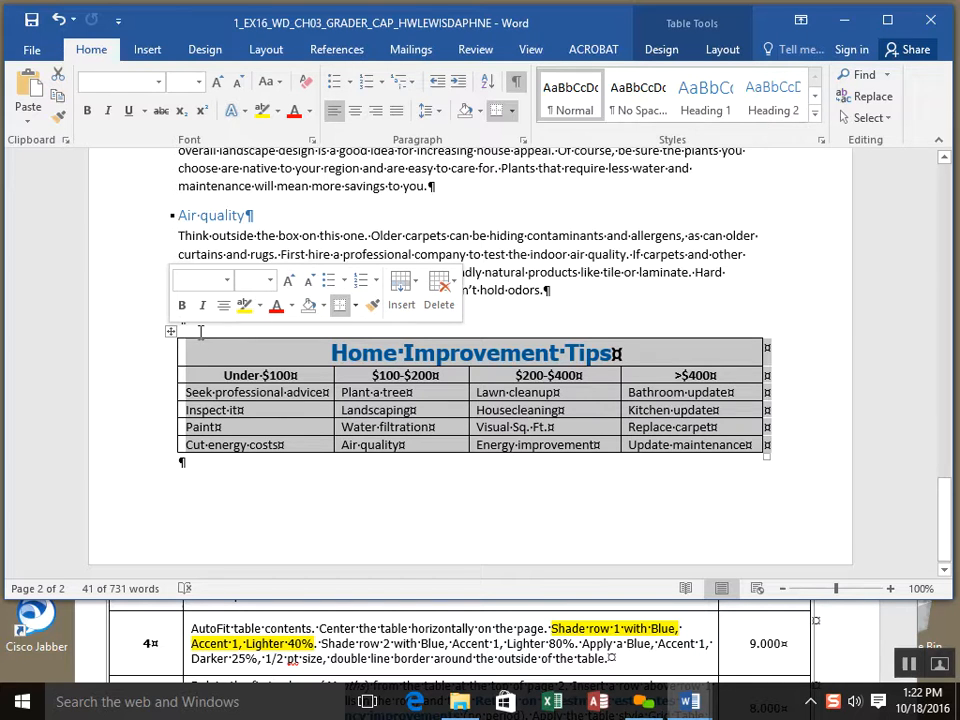
{"action": "double_click", "coordinate": [171, 332]}
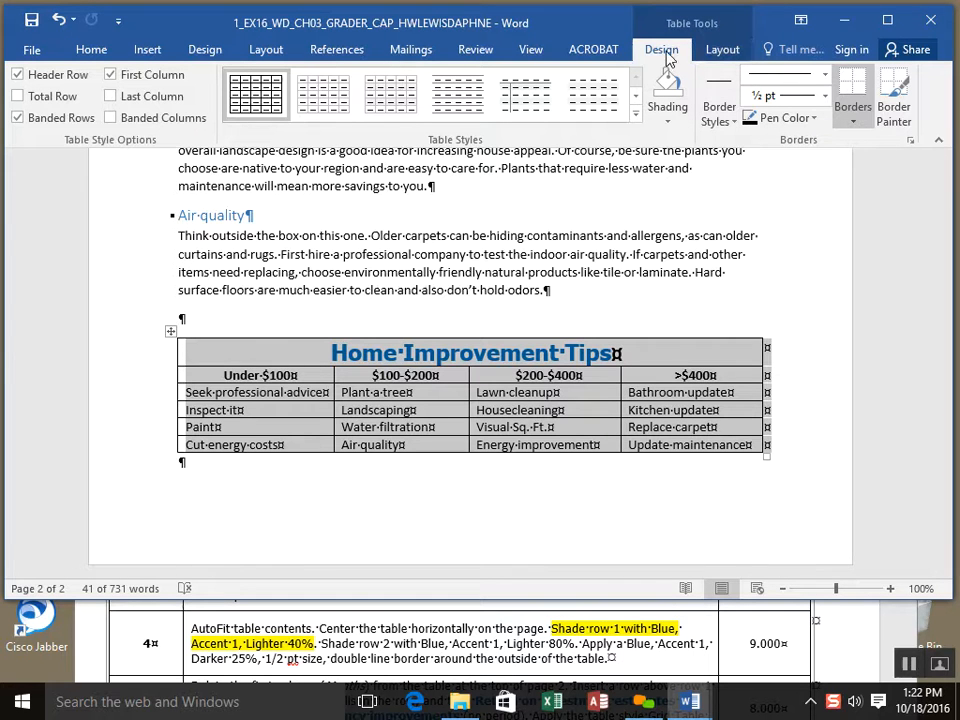
{"action": "left_click", "coordinate": [719, 51]}
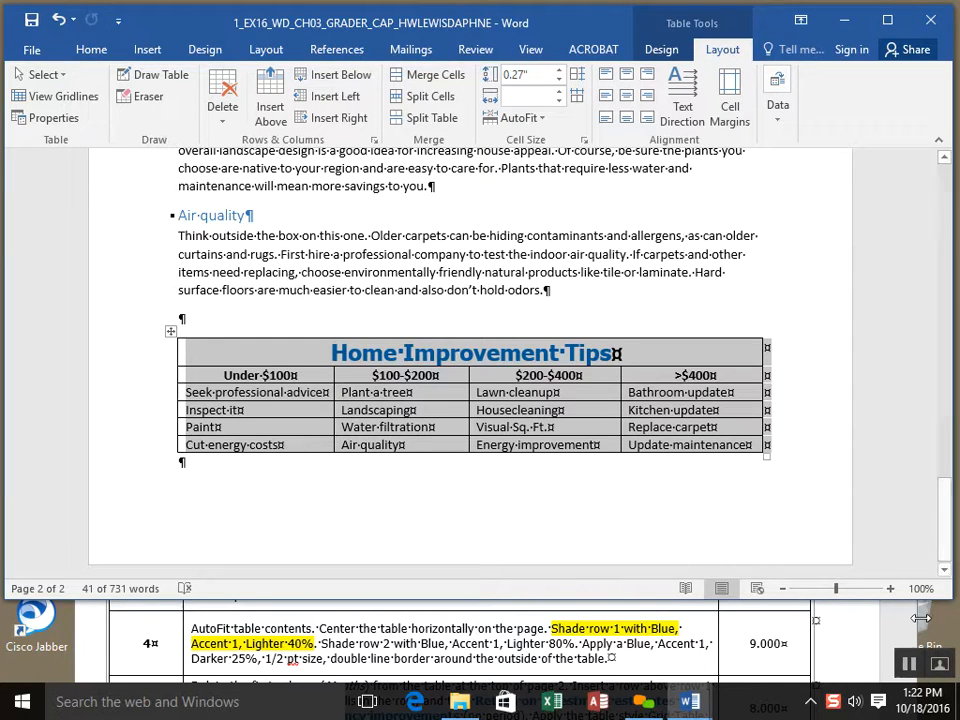
{"action": "left_click", "coordinate": [904, 670]}
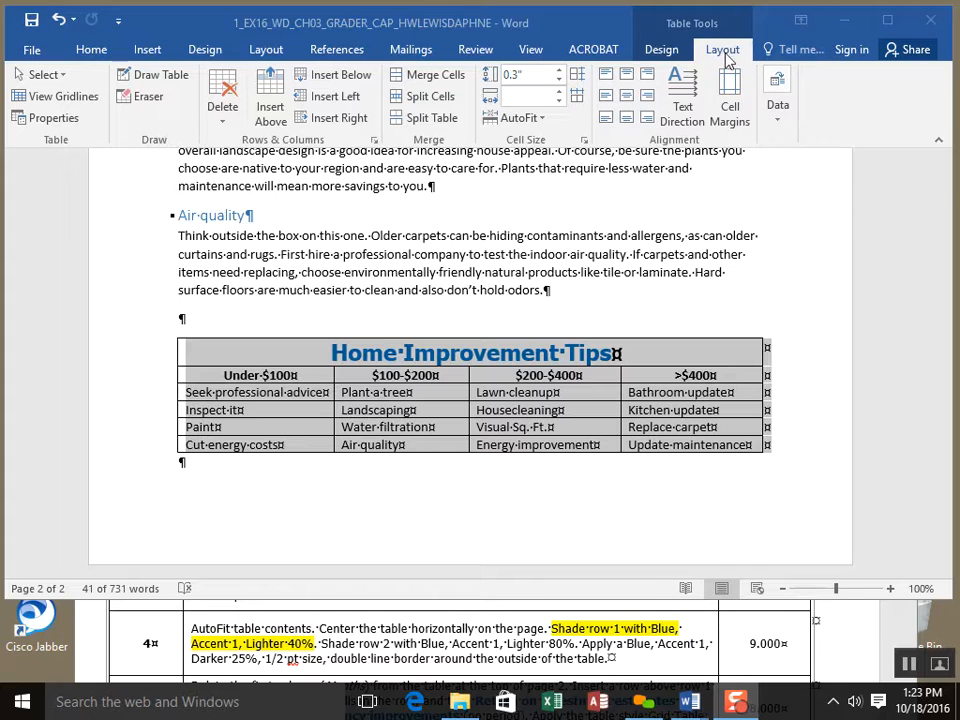
{"action": "left_click", "coordinate": [538, 121]}
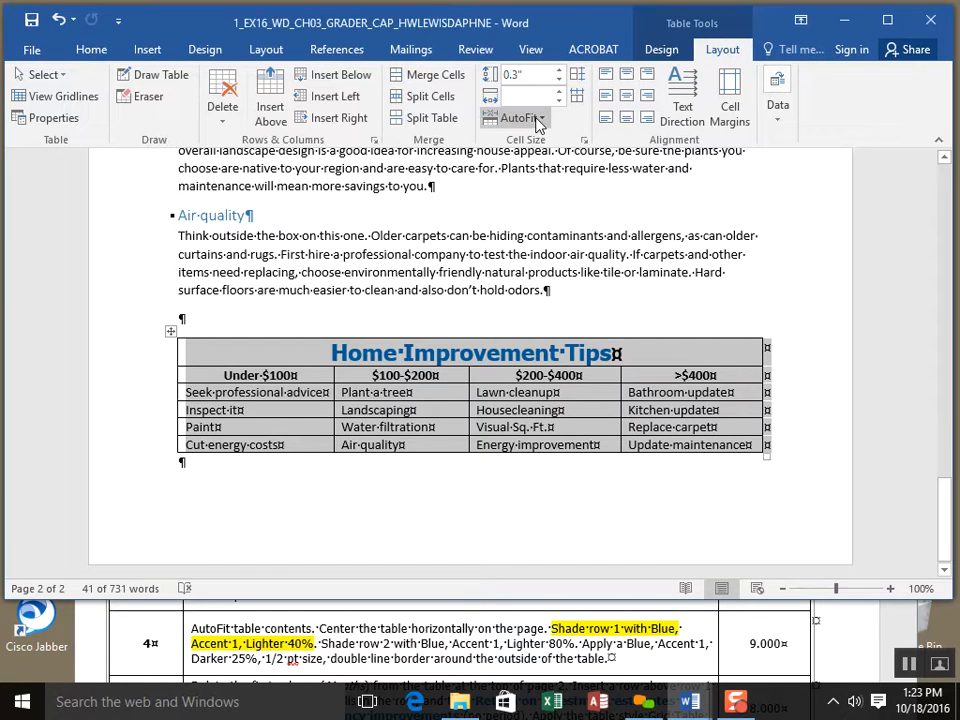
{"action": "left_click", "coordinate": [538, 121]}
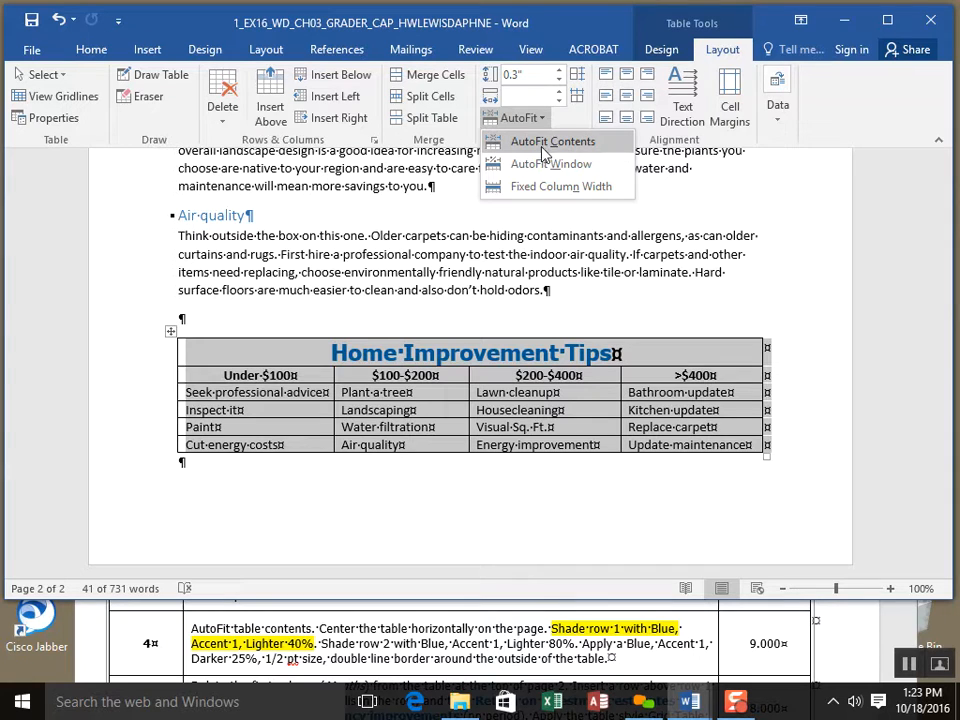
{"action": "left_click", "coordinate": [543, 150]}
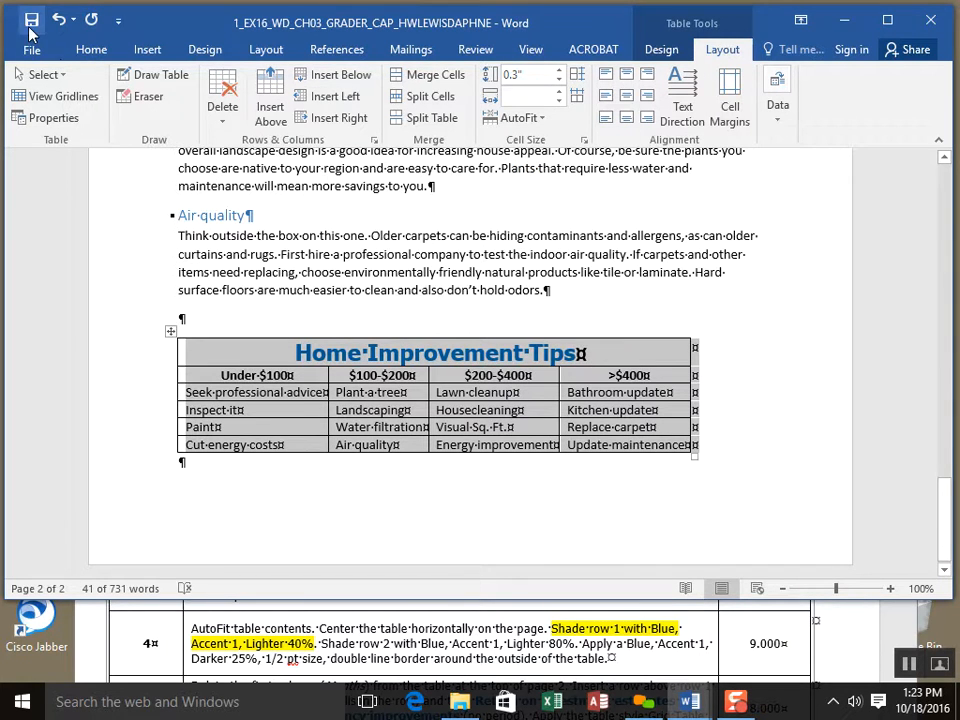
{"action": "left_click", "coordinate": [29, 28]}
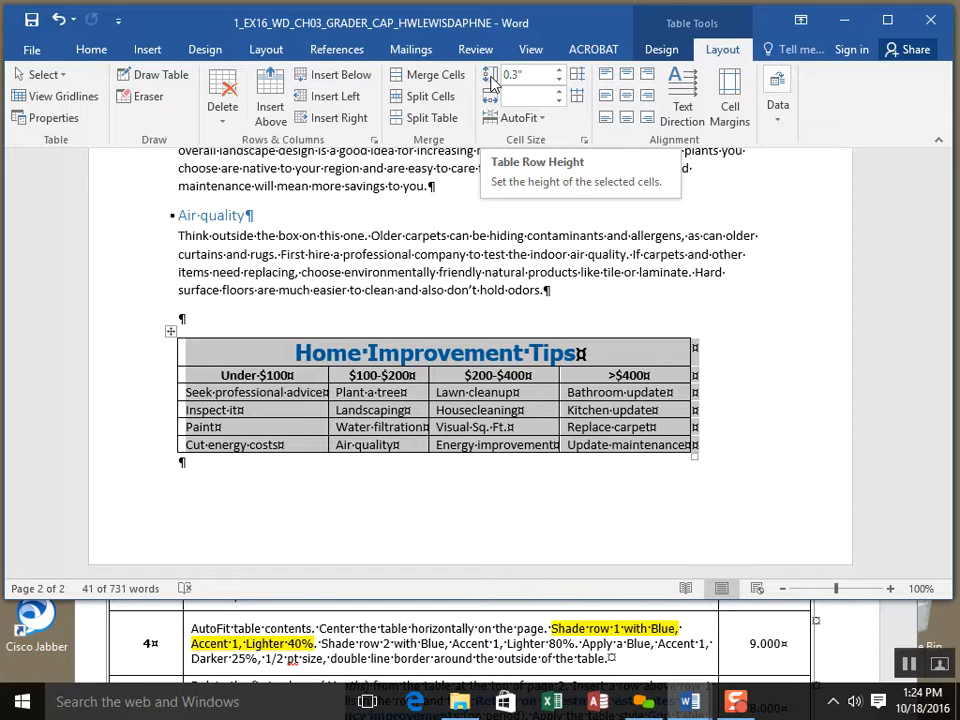
Center the whole Home Improvement Tips table horizontally on the page and save the document.
{"action": "left_click", "coordinate": [92, 52]}
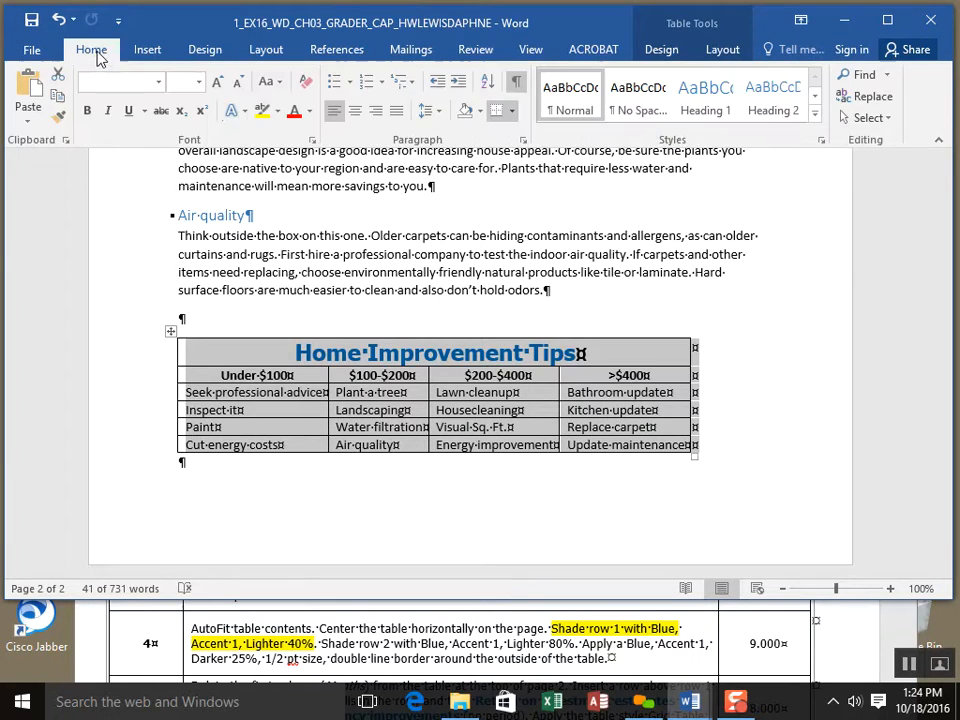
{"action": "left_click", "coordinate": [360, 114]}
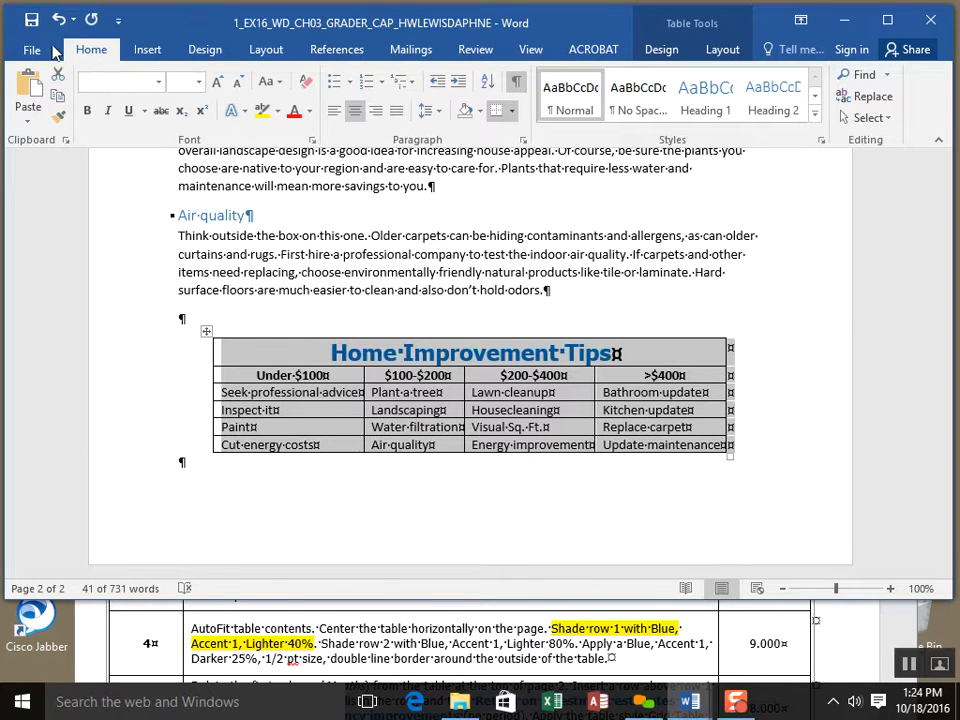
{"action": "left_click", "coordinate": [32, 18]}
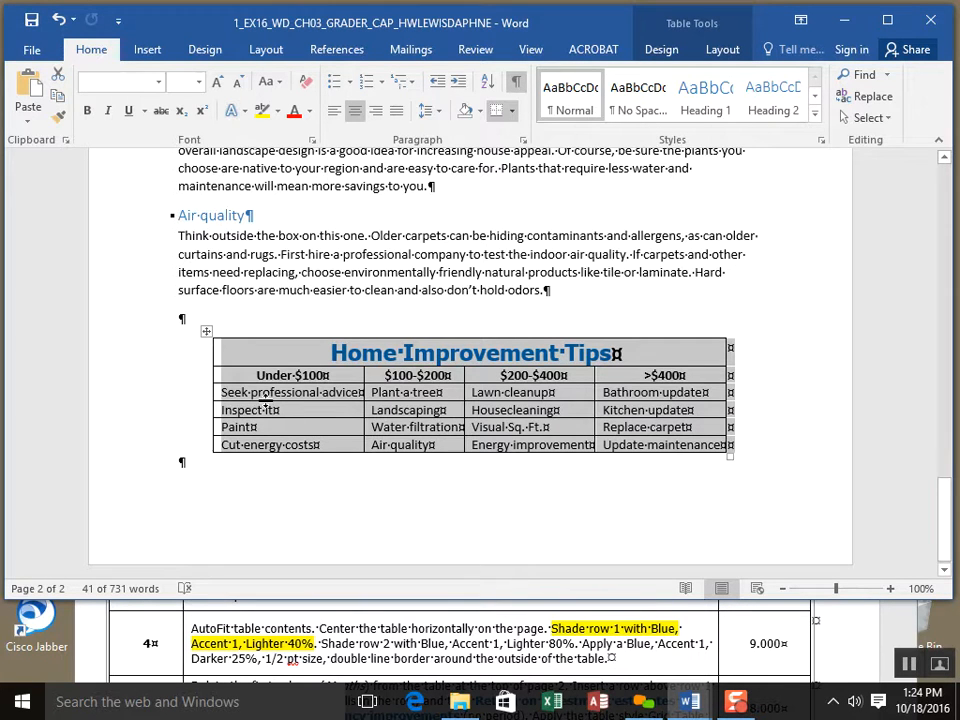
Shade the table's title row with Blue, Accent 1, Lighter 40%.
{"action": "left_click", "coordinate": [300, 350]}
{"action": "left_click_drag", "start_coordinate": [289, 349], "coordinate": [643, 355]}
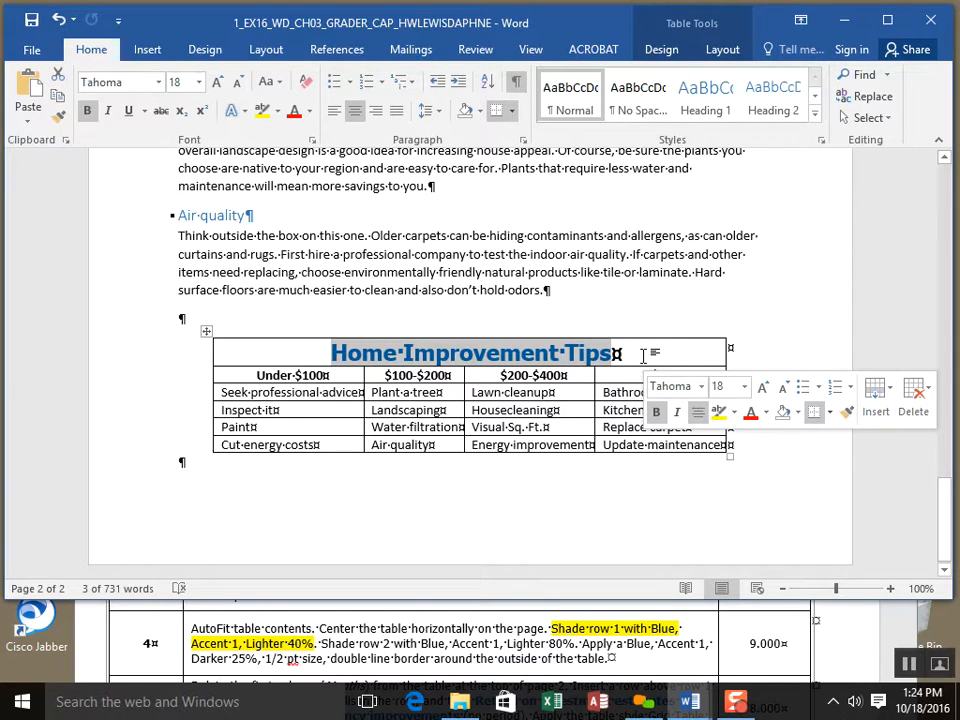
{"action": "left_click", "coordinate": [667, 55]}
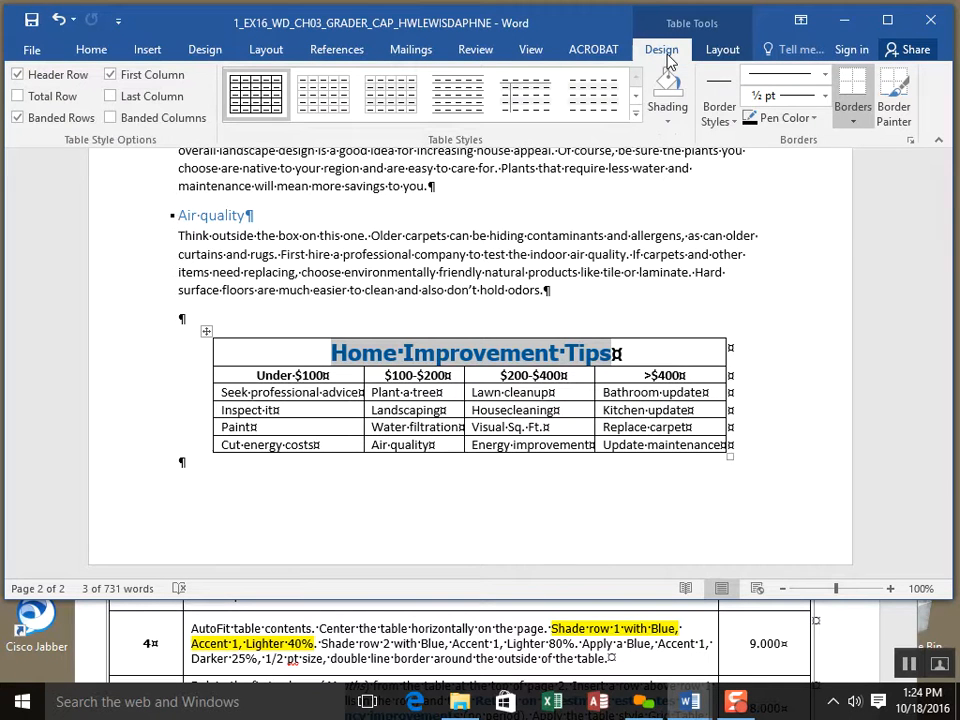
{"action": "left_click", "coordinate": [668, 122]}
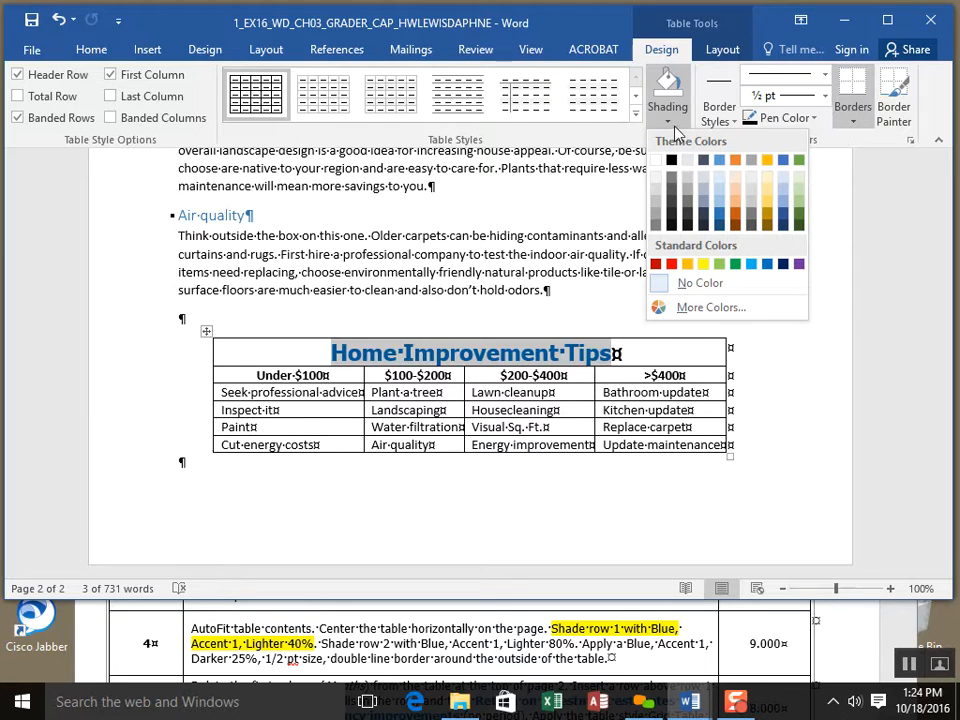
{"action": "left_click", "coordinate": [717, 206]}
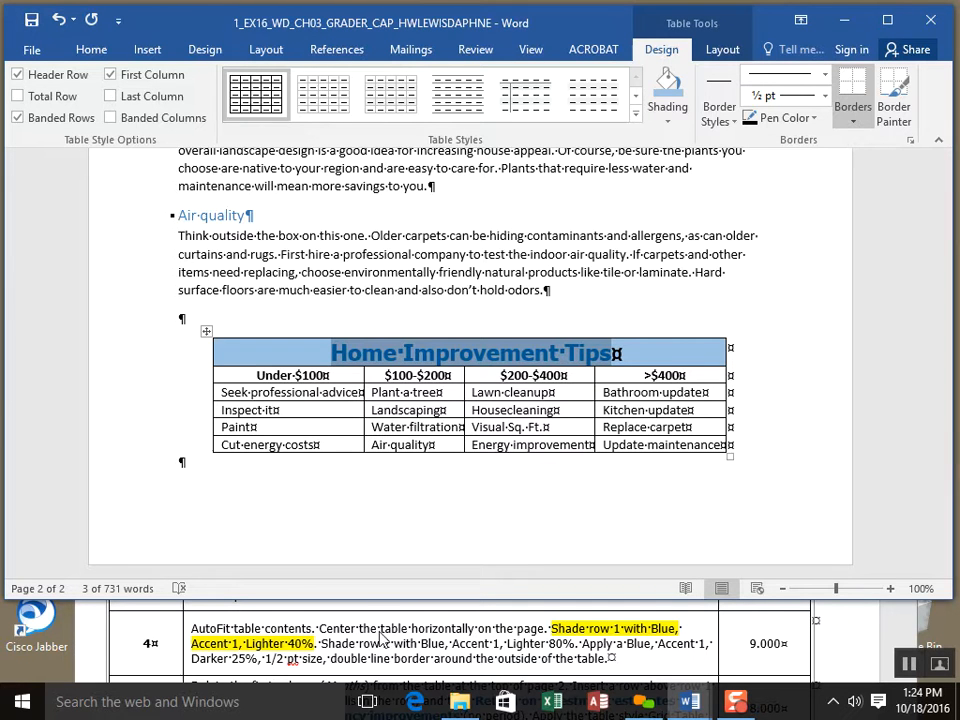
Shade the price-range row with Blue, Accent 1, Lighter 80%, and save the document.
{"action": "left_click", "coordinate": [256, 374]}
{"action": "left_click_drag", "start_coordinate": [256, 374], "coordinate": [660, 375]}
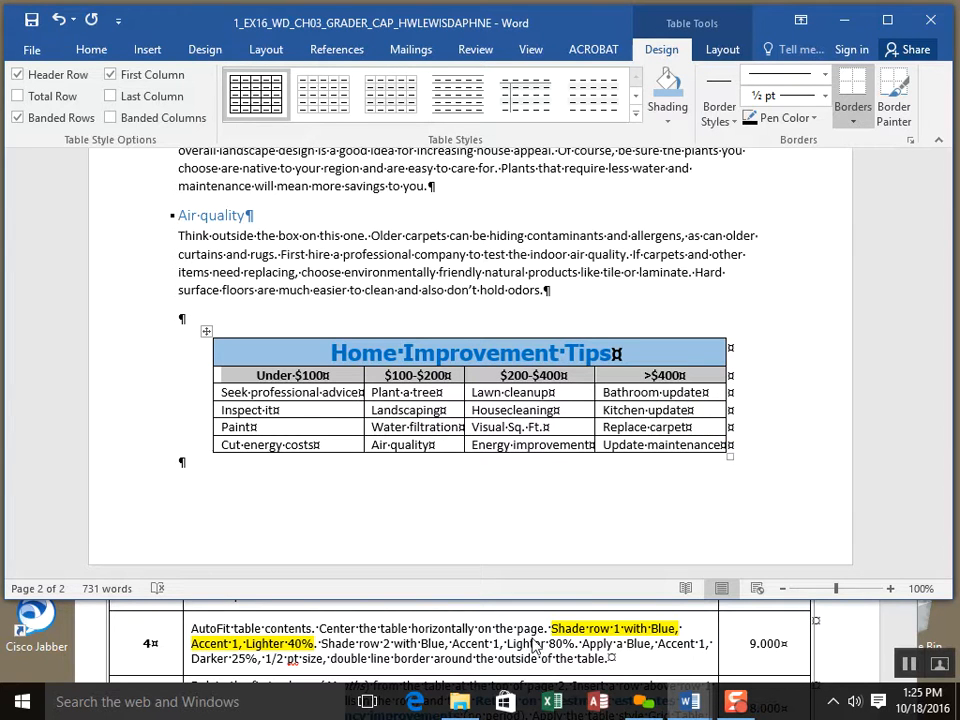
{"action": "left_click", "coordinate": [670, 124]}
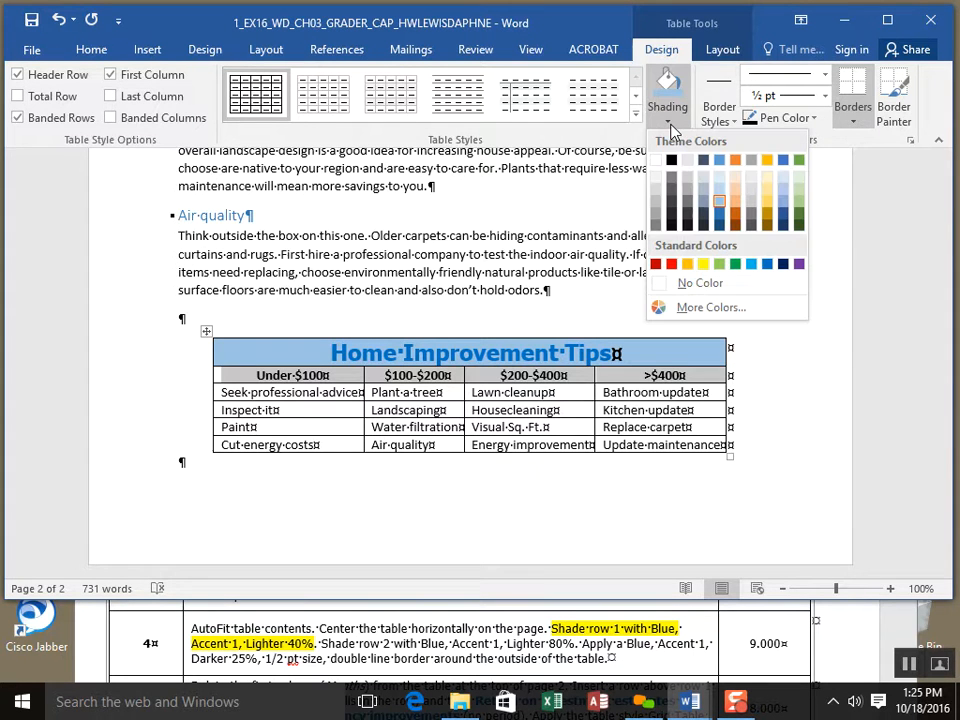
{"action": "left_click", "coordinate": [723, 183]}
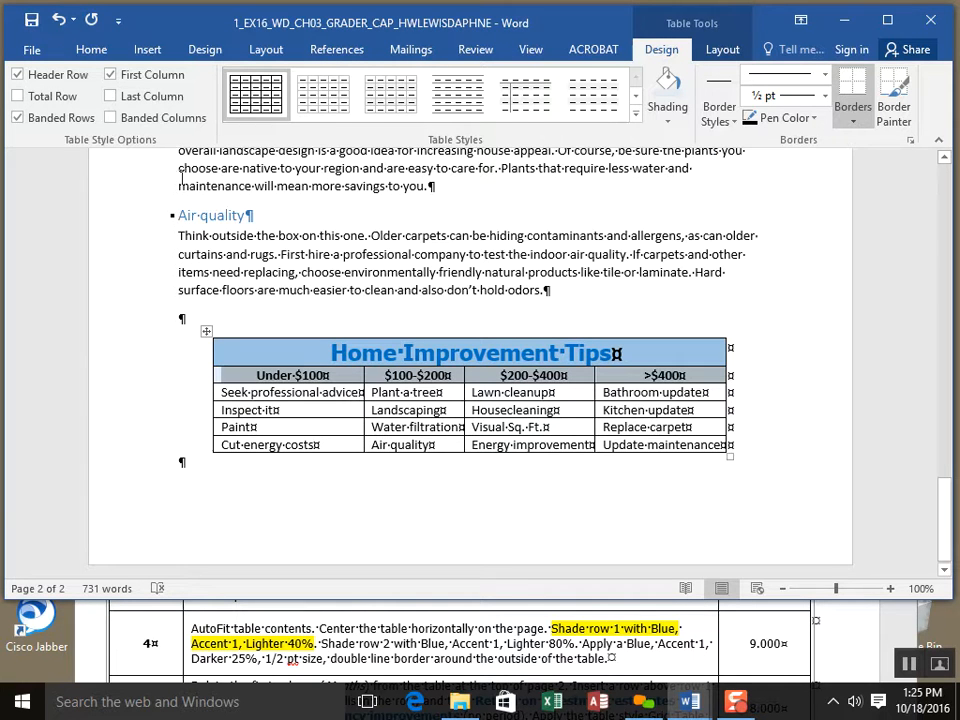
{"action": "left_click", "coordinate": [33, 22]}
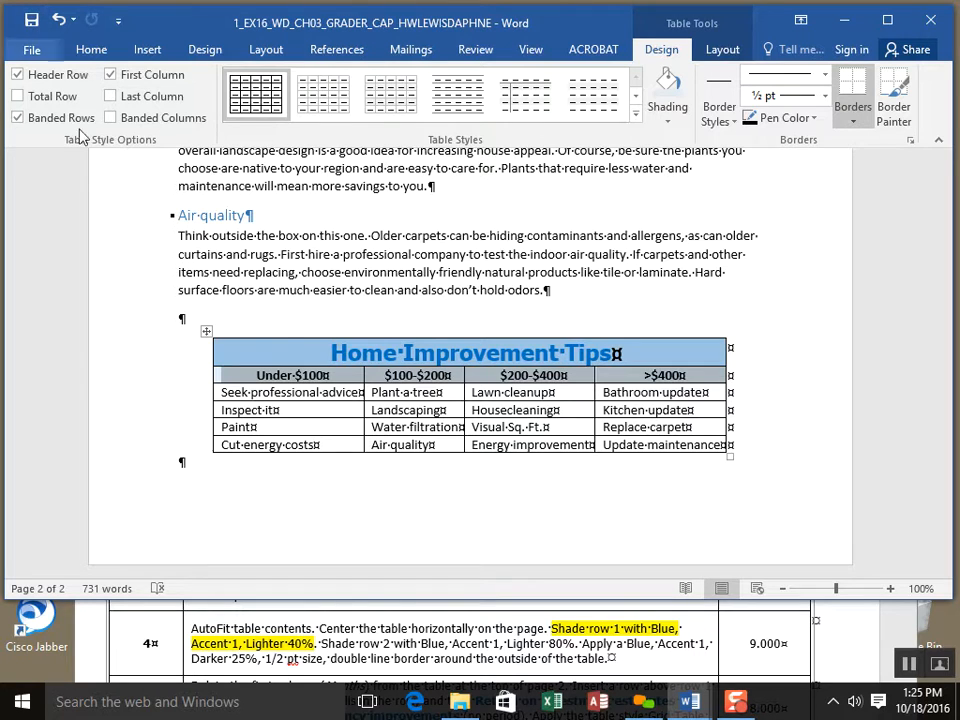
Paint a blue 1/2 pt double-line border around the outside of the Home Improvement Tips table.
{"action": "left_click", "coordinate": [206, 332]}
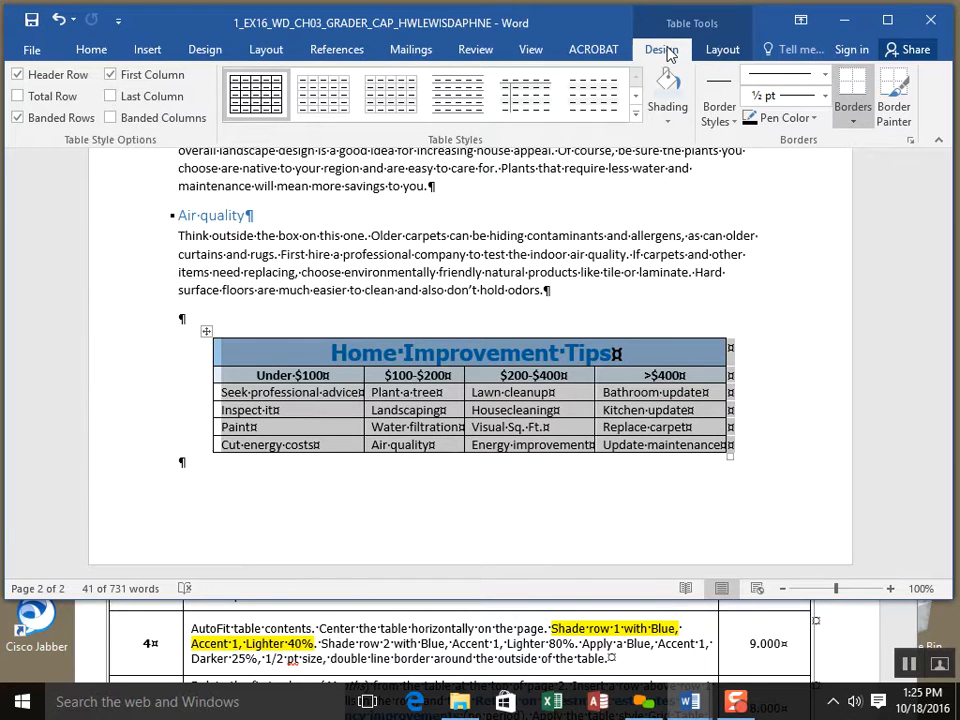
{"action": "left_click", "coordinate": [826, 96]}
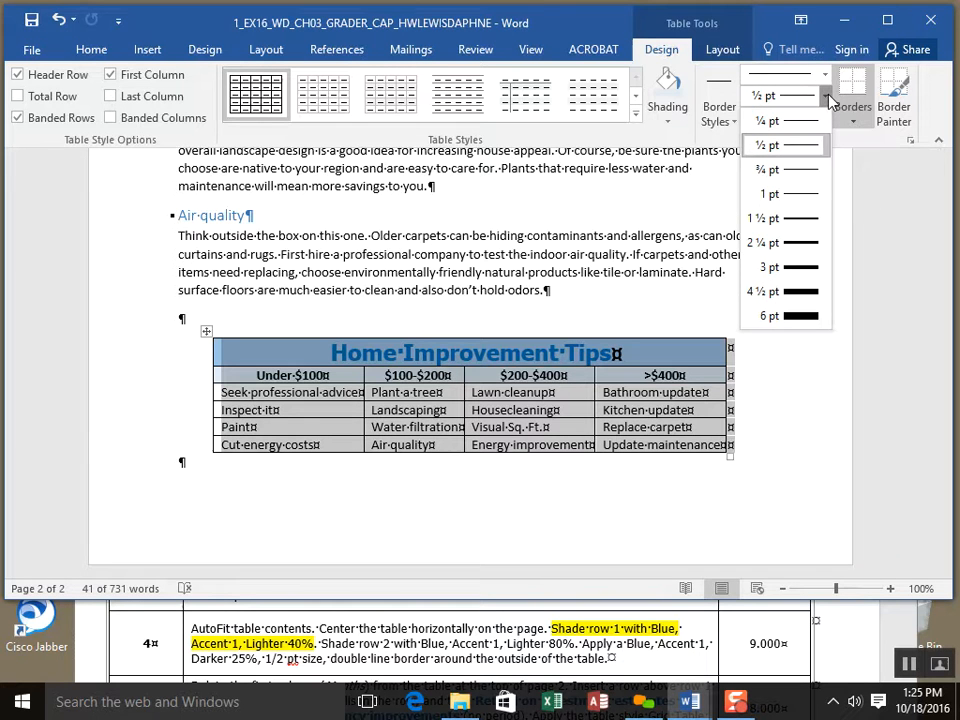
{"action": "left_click", "coordinate": [814, 219]}
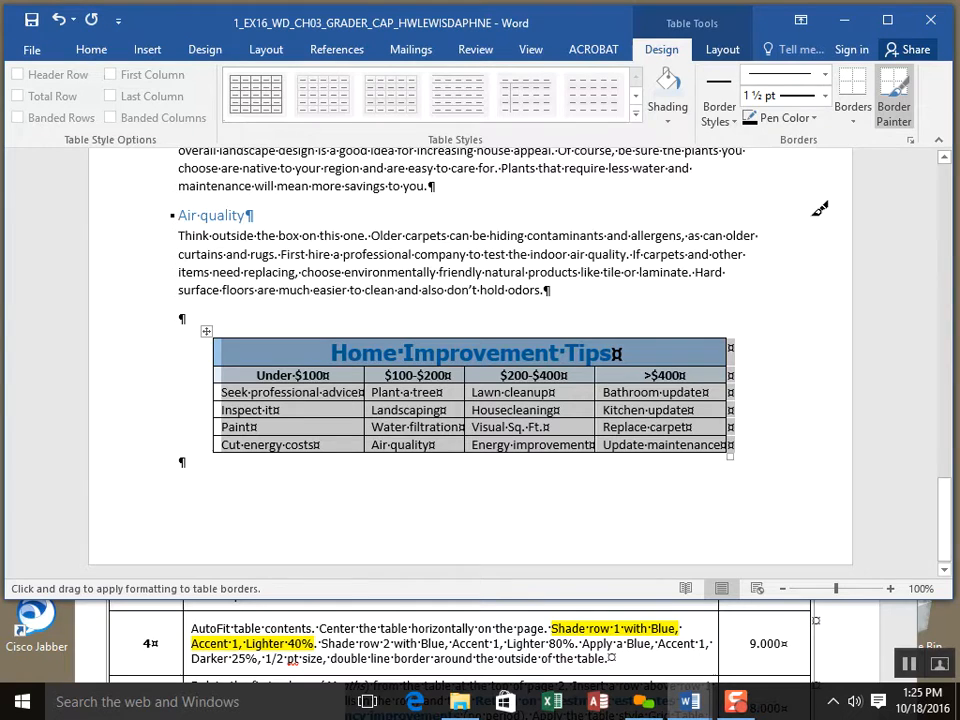
{"action": "left_click", "coordinate": [736, 124]}
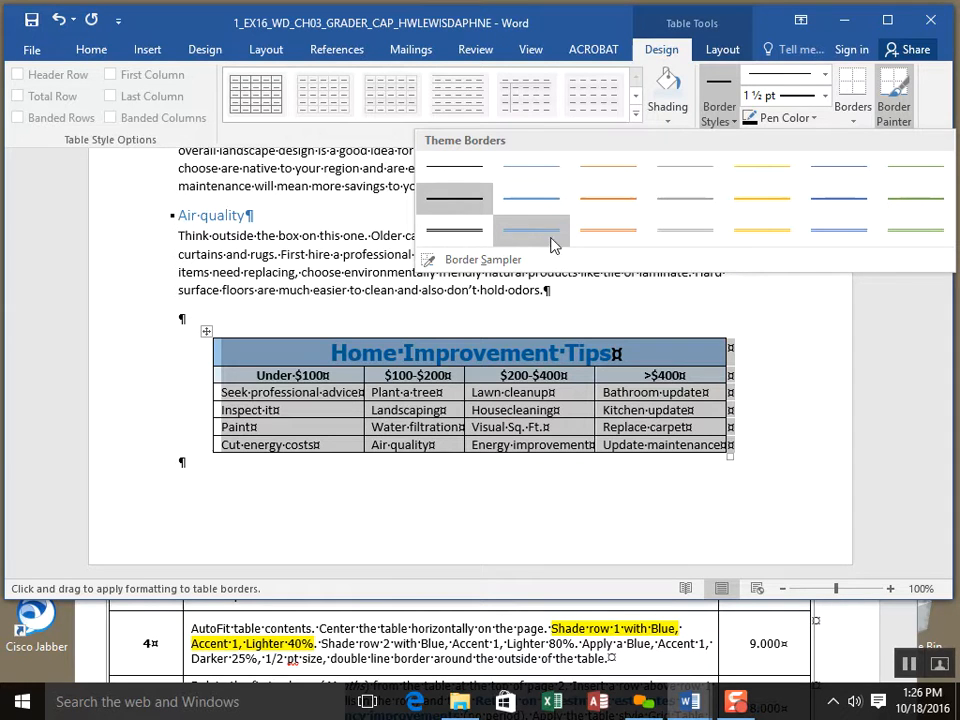
{"action": "left_click", "coordinate": [552, 232]}
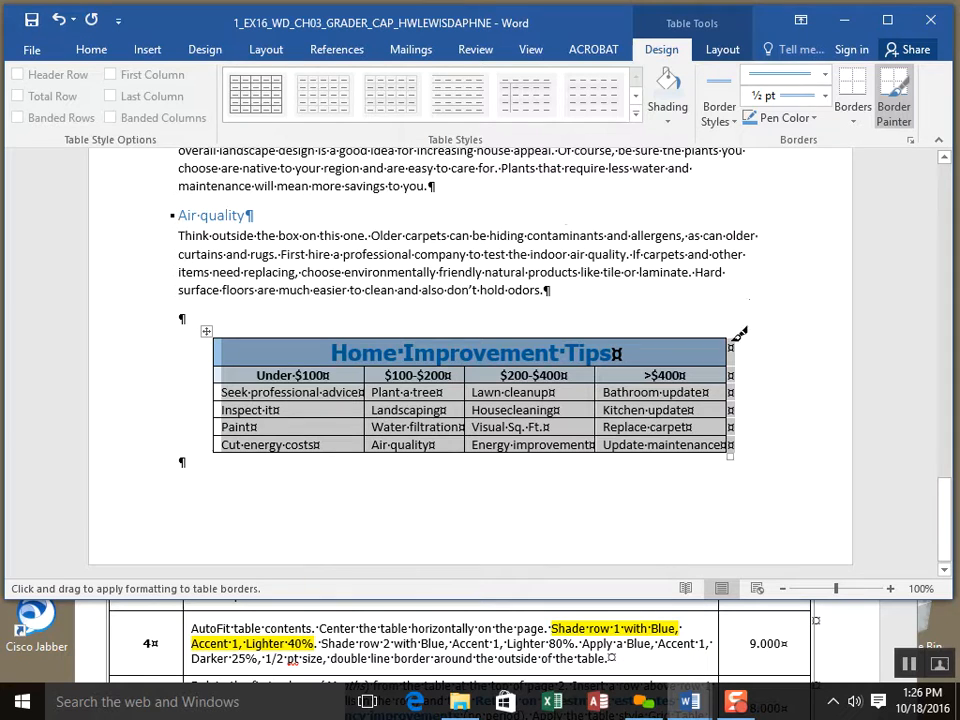
{"action": "mouse_move", "coordinate": [735, 428]}
{"action": "left_mouse_down"}
{"action": "mouse_move", "coordinate": [738, 332]}
{"action": "mouse_move", "coordinate": [222, 333]}
{"action": "mouse_move", "coordinate": [212, 369]}
{"action": "mouse_move", "coordinate": [222, 449]}
{"action": "mouse_move", "coordinate": [354, 463]}
{"action": "mouse_move", "coordinate": [739, 448]}
{"action": "left_mouse_up"}
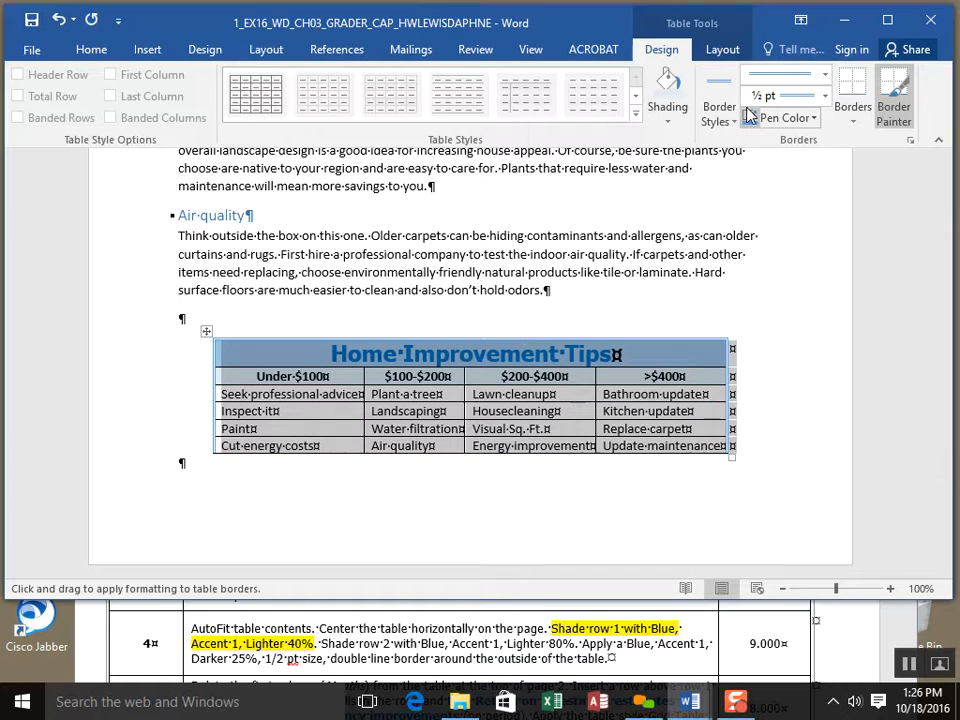
{"action": "left_click_drag", "start_coordinate": [217, 453], "coordinate": [744, 439]}
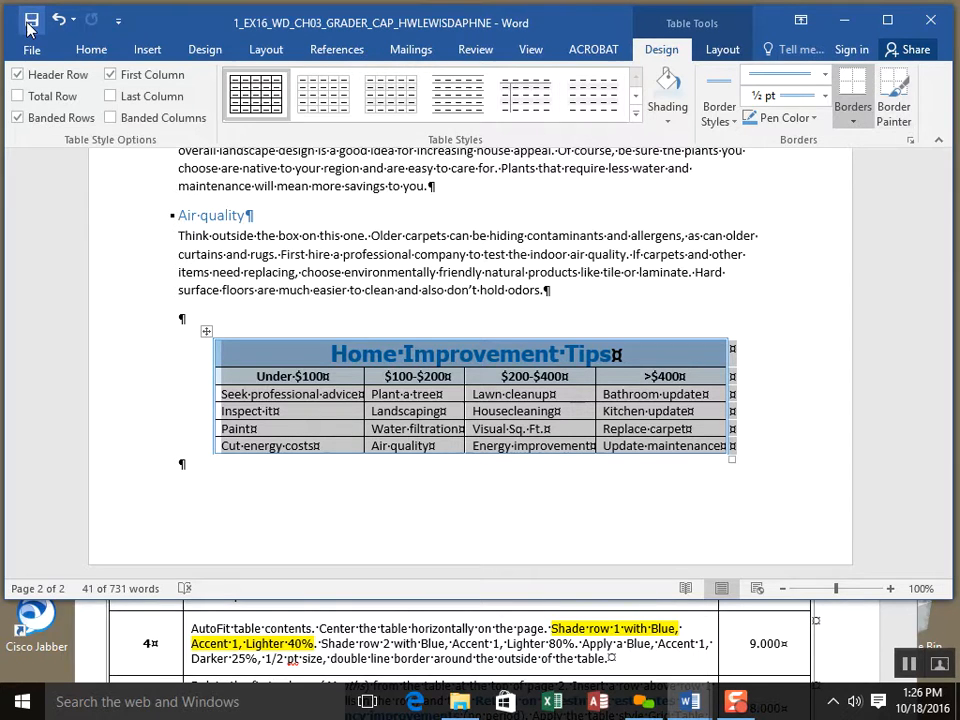
{"action": "left_click", "coordinate": [236, 302]}
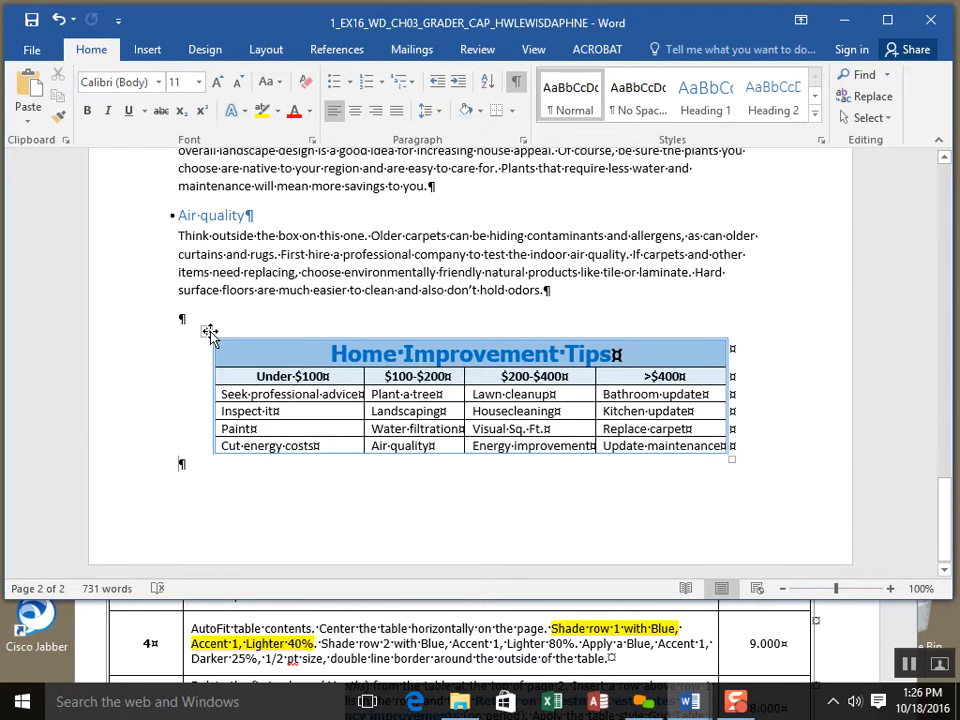
Repaint the table's bottom border with the blue 1/2 pt double-line style and save the document.
{"action": "left_click", "coordinate": [209, 330]}
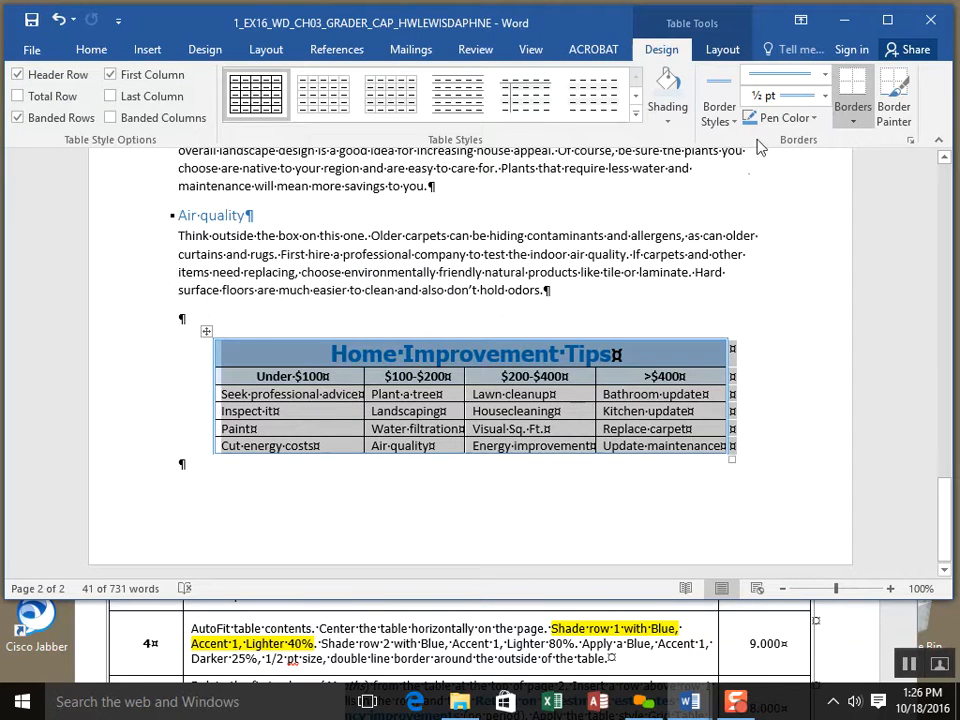
{"action": "left_click", "coordinate": [824, 96]}
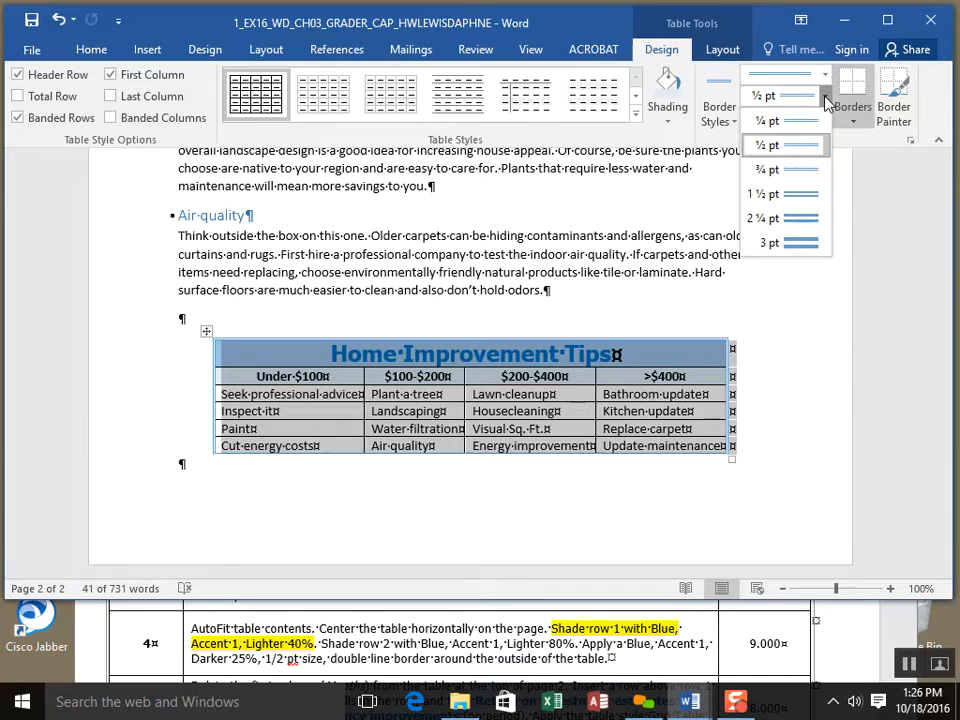
{"action": "left_click", "coordinate": [800, 151]}
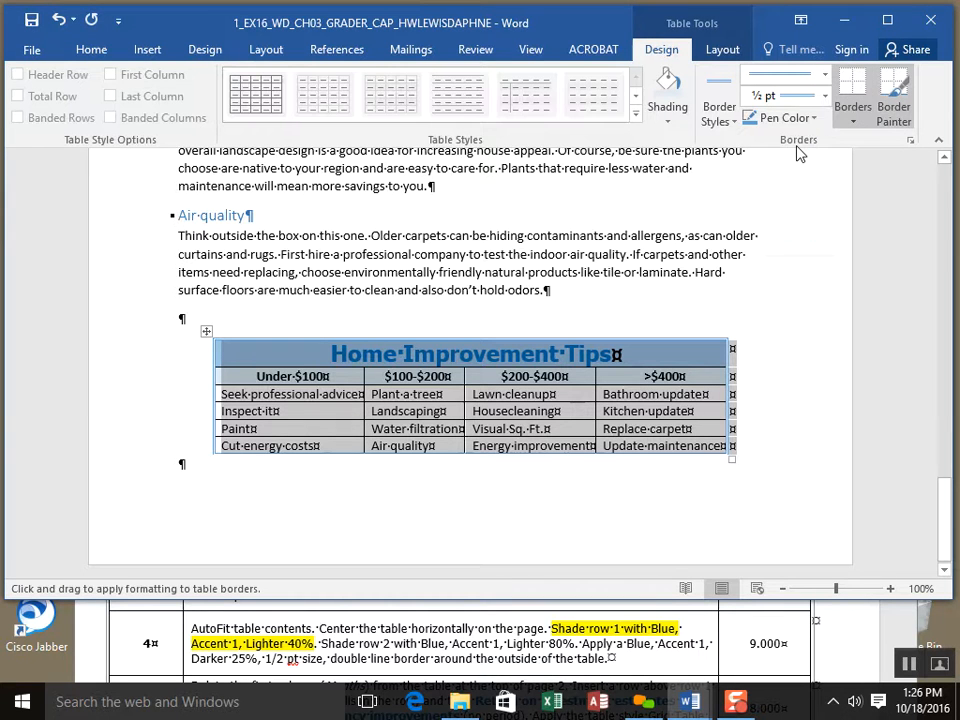
{"action": "left_click", "coordinate": [735, 121]}
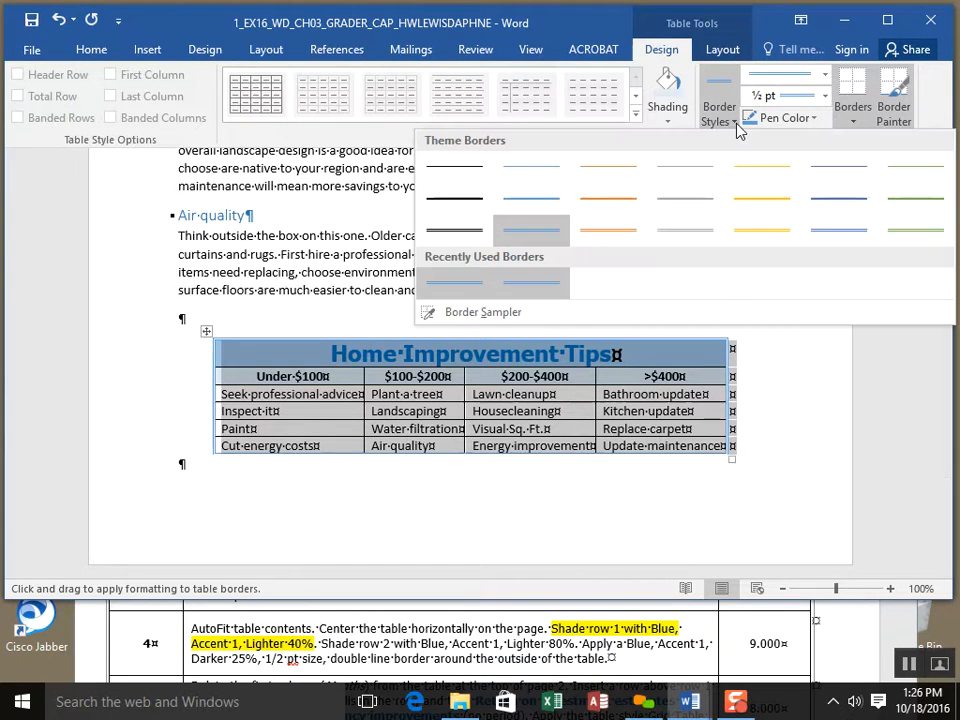
{"action": "left_click", "coordinate": [538, 236]}
{"action": "left_click_drag", "start_coordinate": [220, 447], "coordinate": [727, 449]}
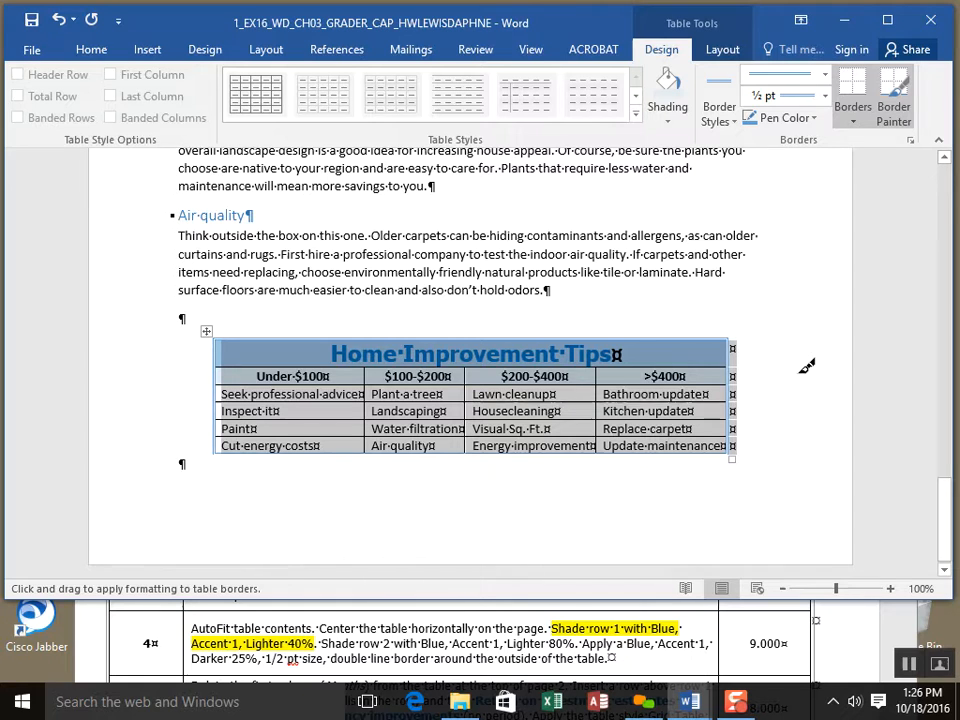
{"action": "left_click", "coordinate": [24, 22]}
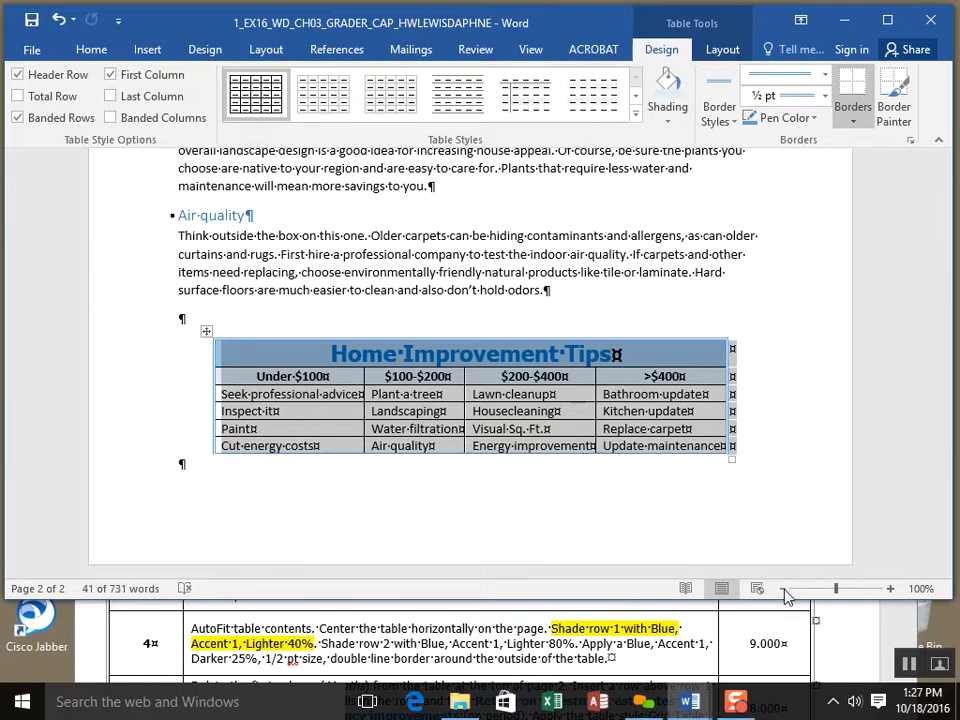
{"action": "left_click", "coordinate": [783, 589]}
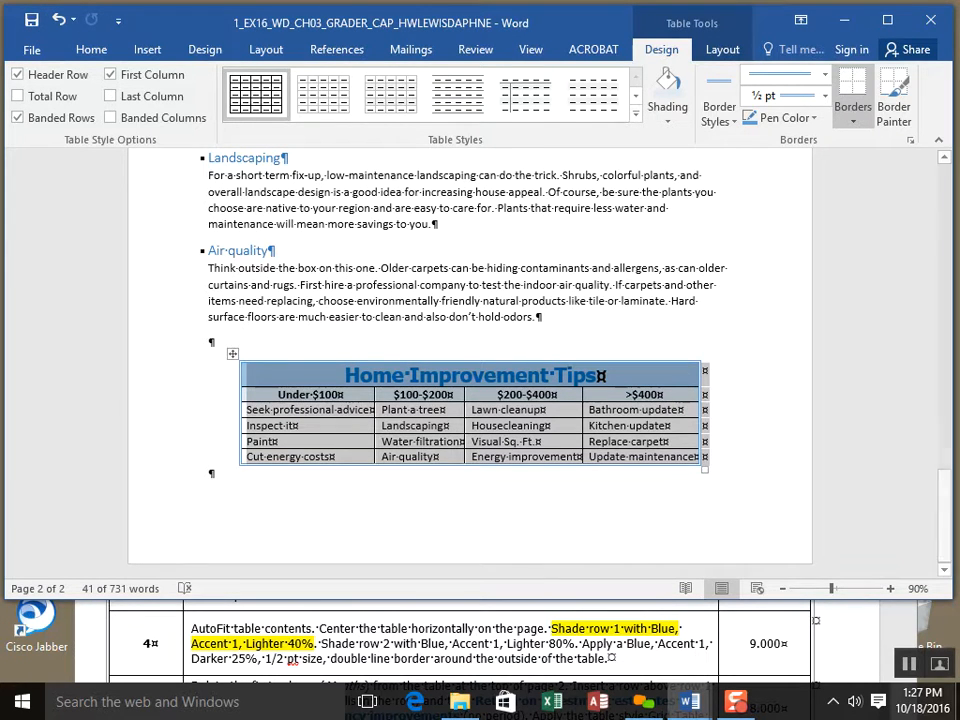
Show step 5 in the instructions document and go to the energy improvements table at the beginning of page 2.
{"action": "left_click", "coordinate": [857, 660]}
{"action": "left_click_drag", "start_coordinate": [910, 640], "coordinate": [910, 636]}
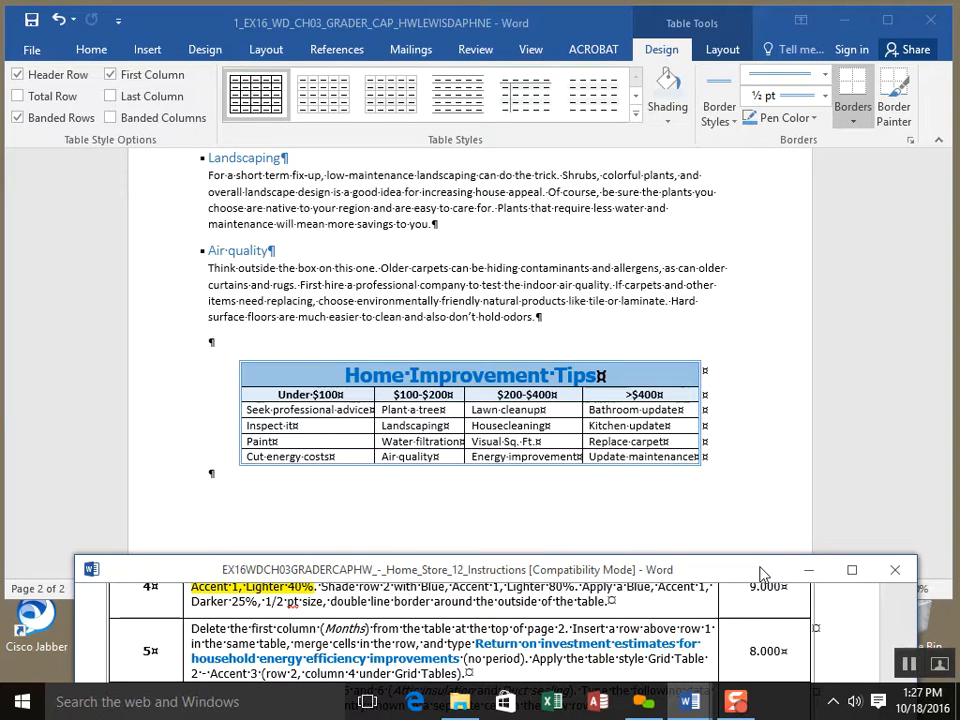
{"action": "left_click_drag", "start_coordinate": [760, 575], "coordinate": [757, 573]}
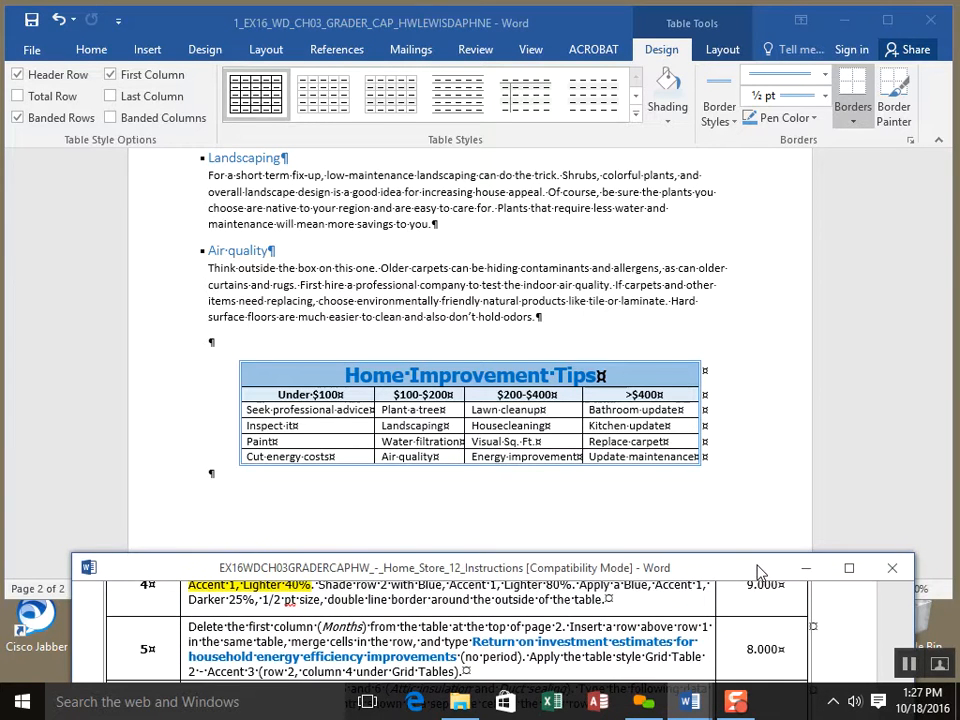
{"action": "left_click", "coordinate": [881, 471]}
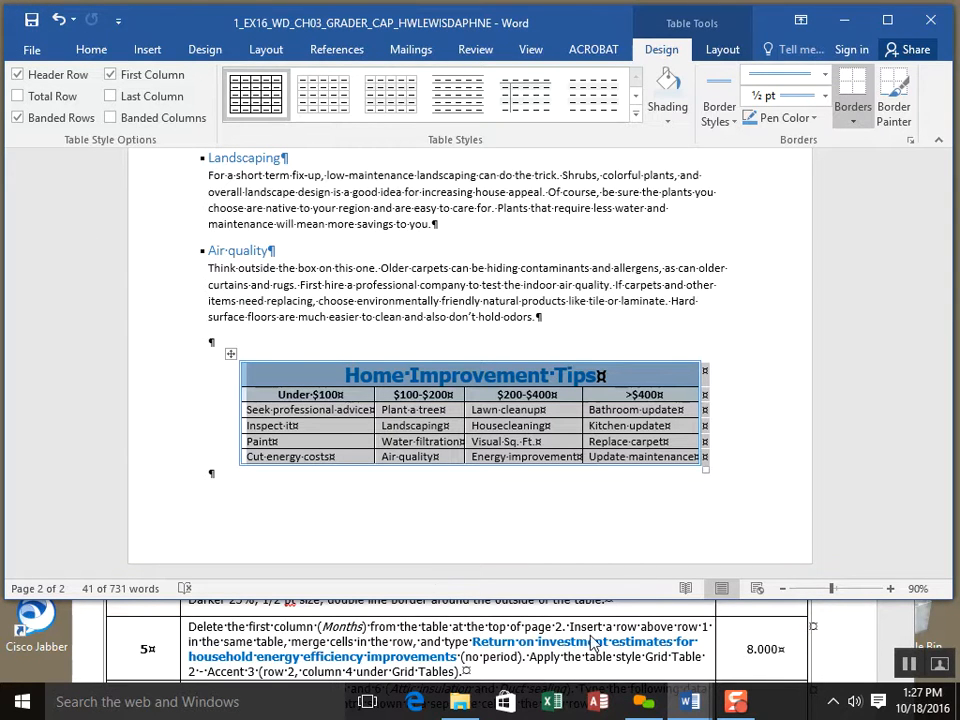
{"action": "left_click", "coordinate": [786, 466]}
{"action": "scroll", "coordinate": [785, 463], "scroll_direction": "up", "scroll_amount": 10}
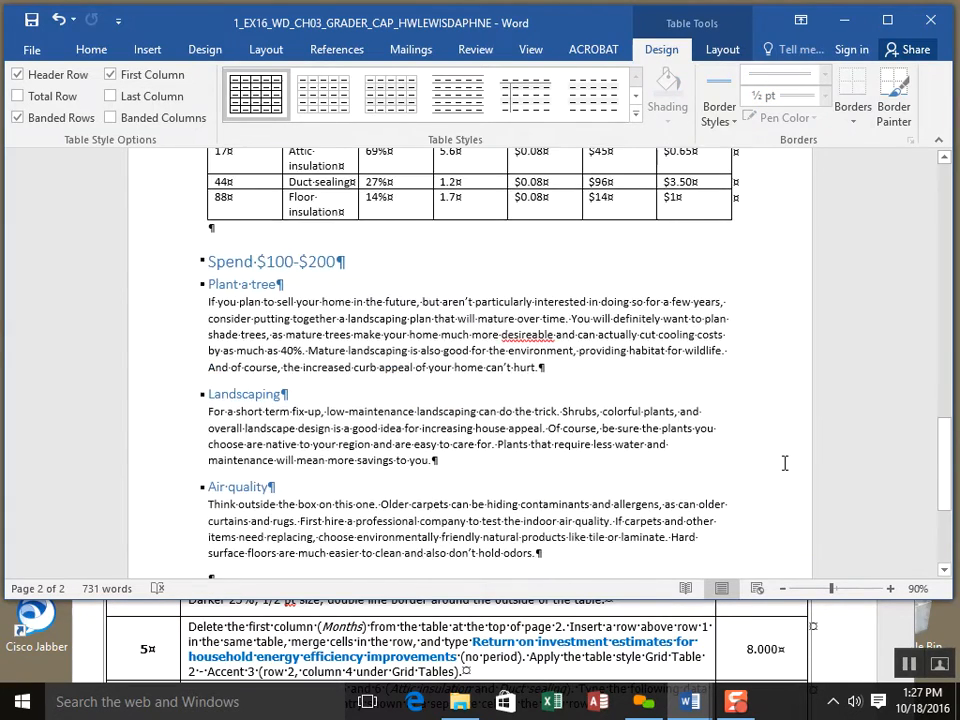
{"action": "scroll", "coordinate": [785, 463], "scroll_direction": "up", "scroll_amount": 1}
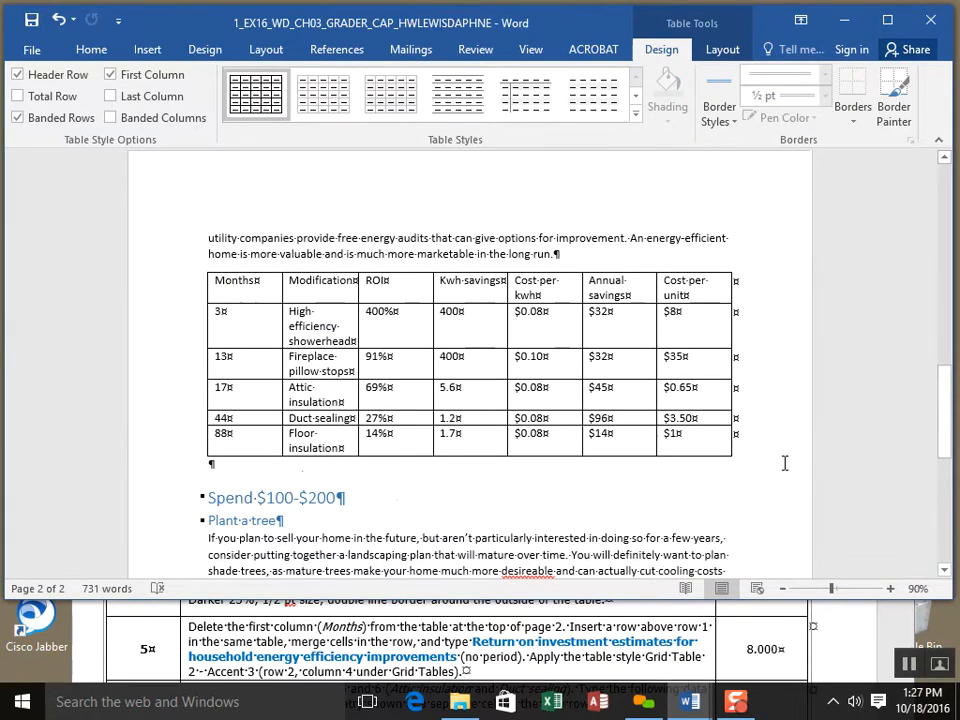
{"action": "left_click", "coordinate": [350, 281]}
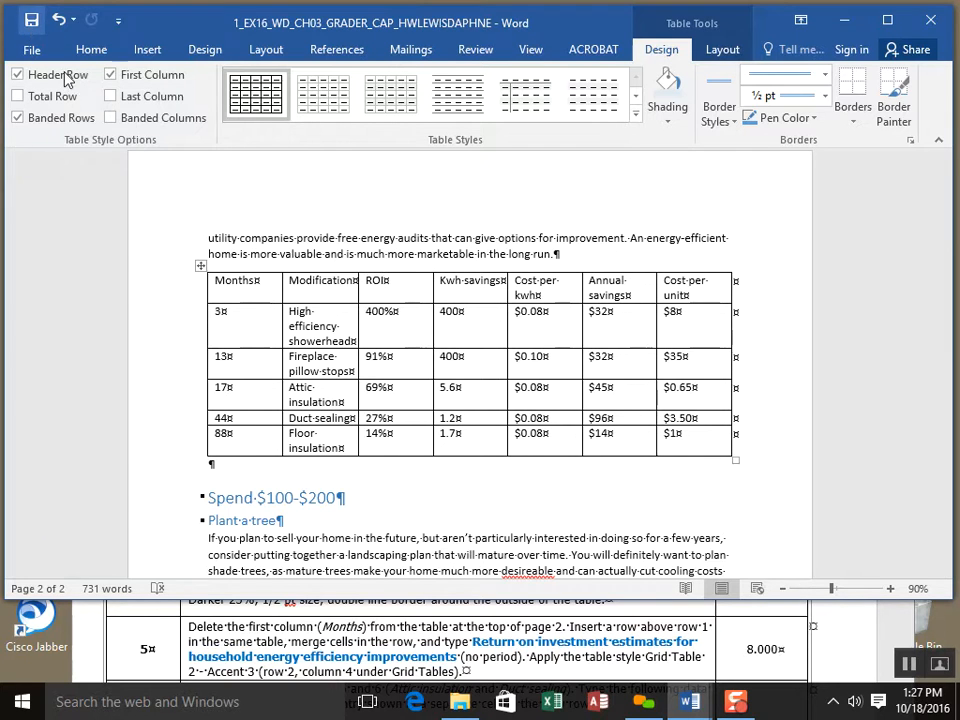
Delete the entire Months column from the table on page 2, undoing a first clearing of only its cell contents.
{"action": "left_click_drag", "start_coordinate": [238, 287], "coordinate": [252, 437]}
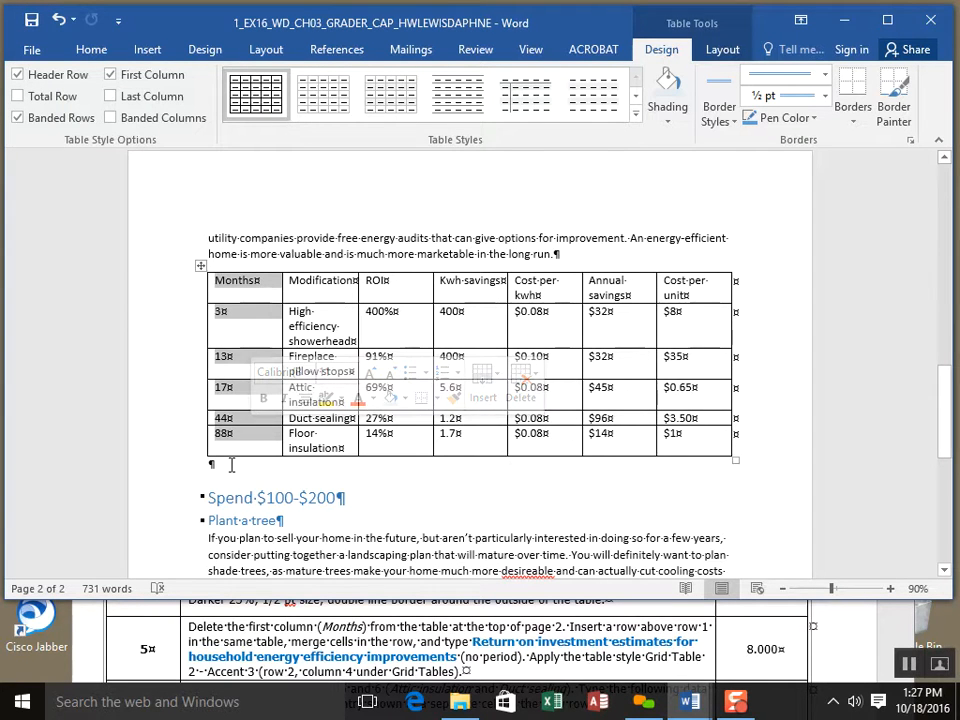
{"action": "key", "text": "Delete"}
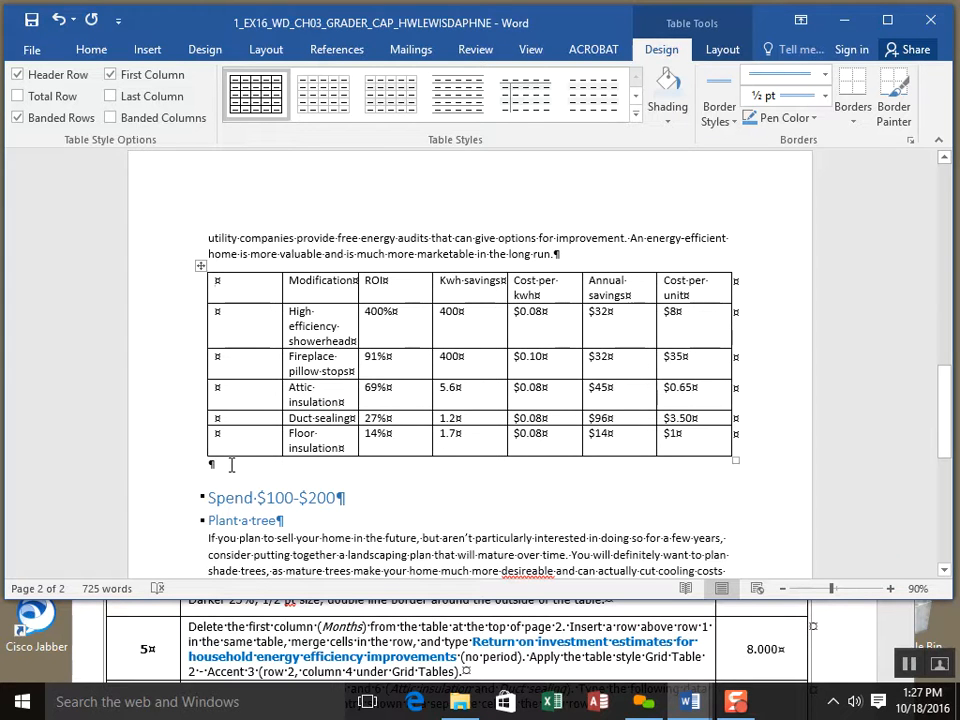
{"action": "left_click", "coordinate": [58, 24]}
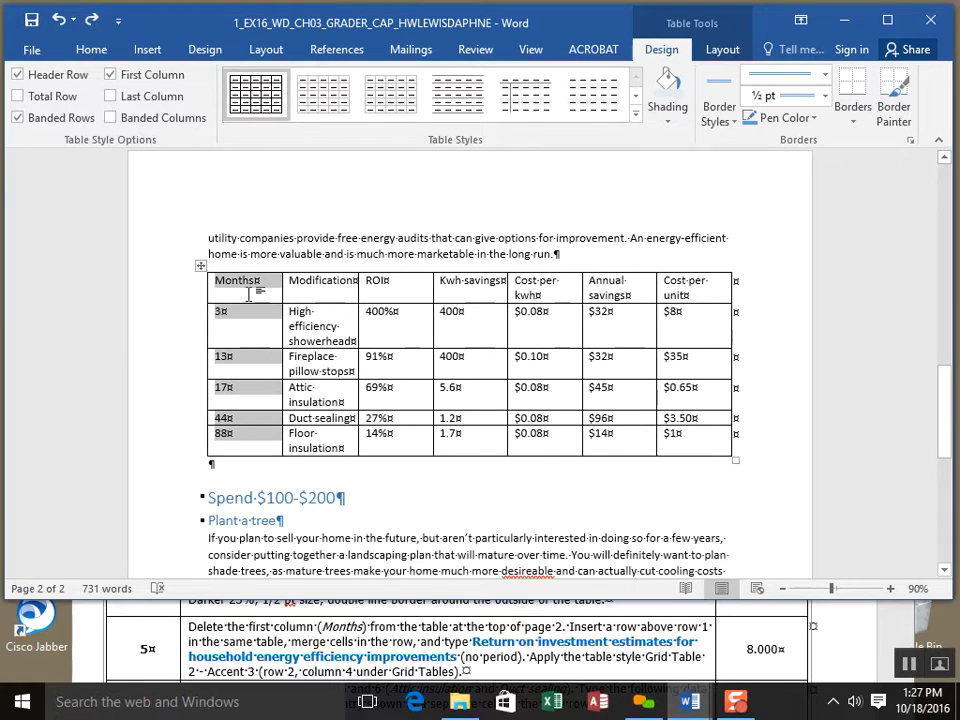
{"action": "right_click", "coordinate": [252, 298]}
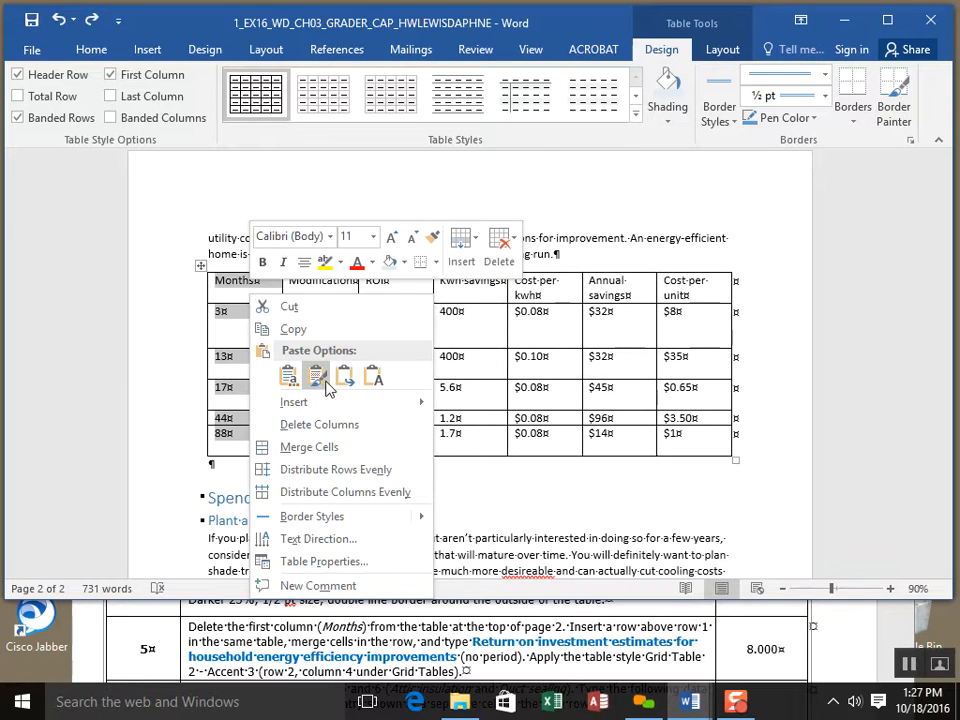
{"action": "left_click", "coordinate": [377, 431]}
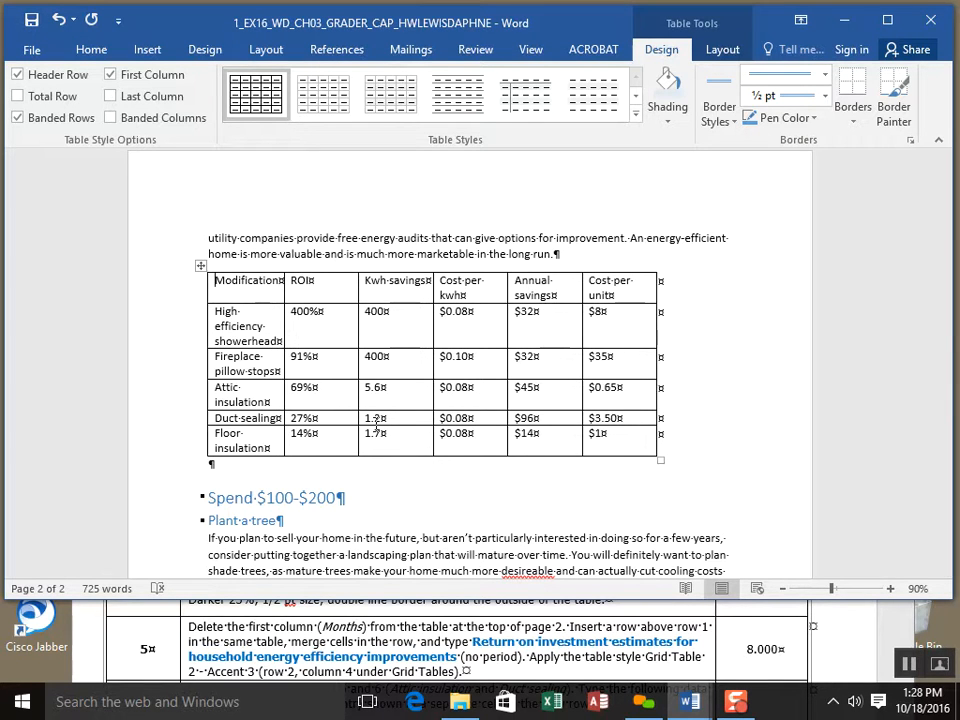
{"action": "left_click_drag", "start_coordinate": [253, 280], "coordinate": [252, 440]}
{"action": "right_click", "coordinate": [260, 322]}
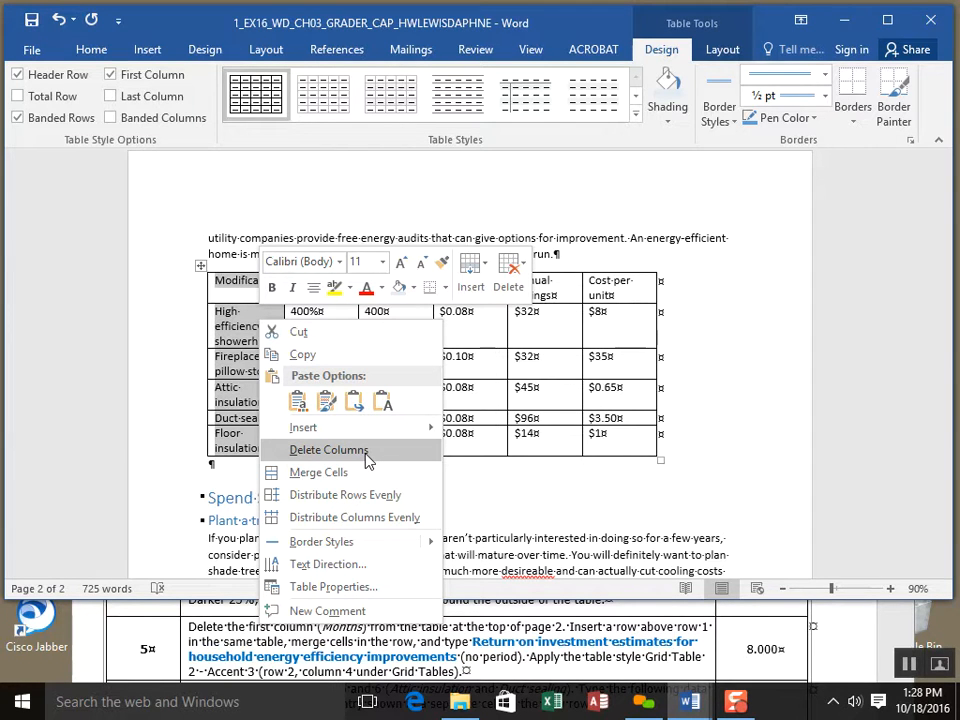
{"action": "key", "text": "Escape"}
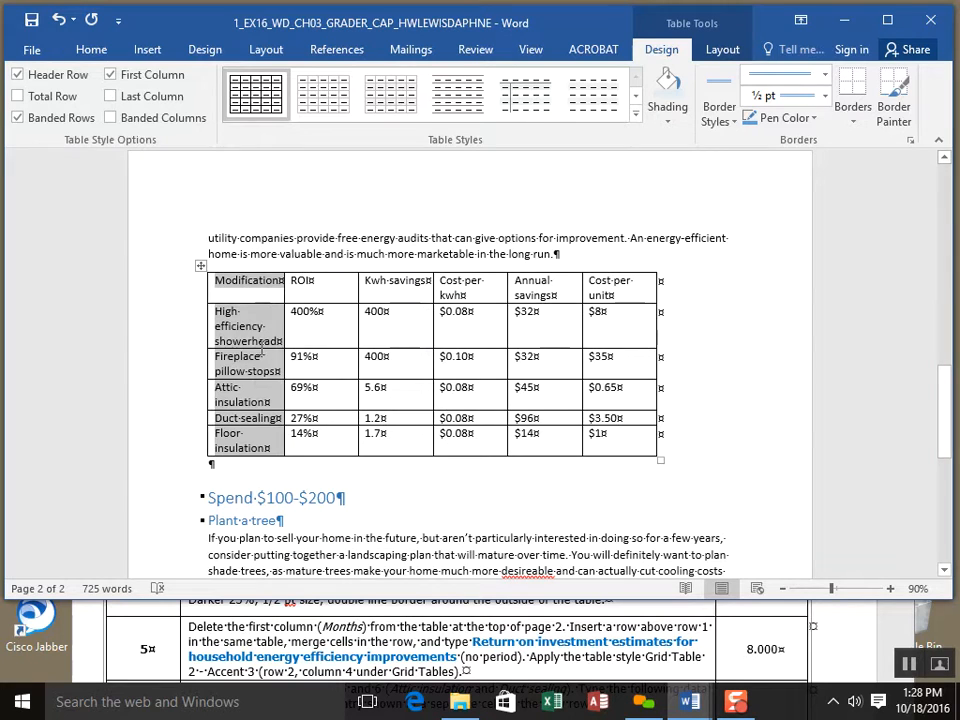
{"action": "left_click", "coordinate": [328, 330]}
{"action": "left_click", "coordinate": [388, 313]}
{"action": "left_click", "coordinate": [533, 331]}
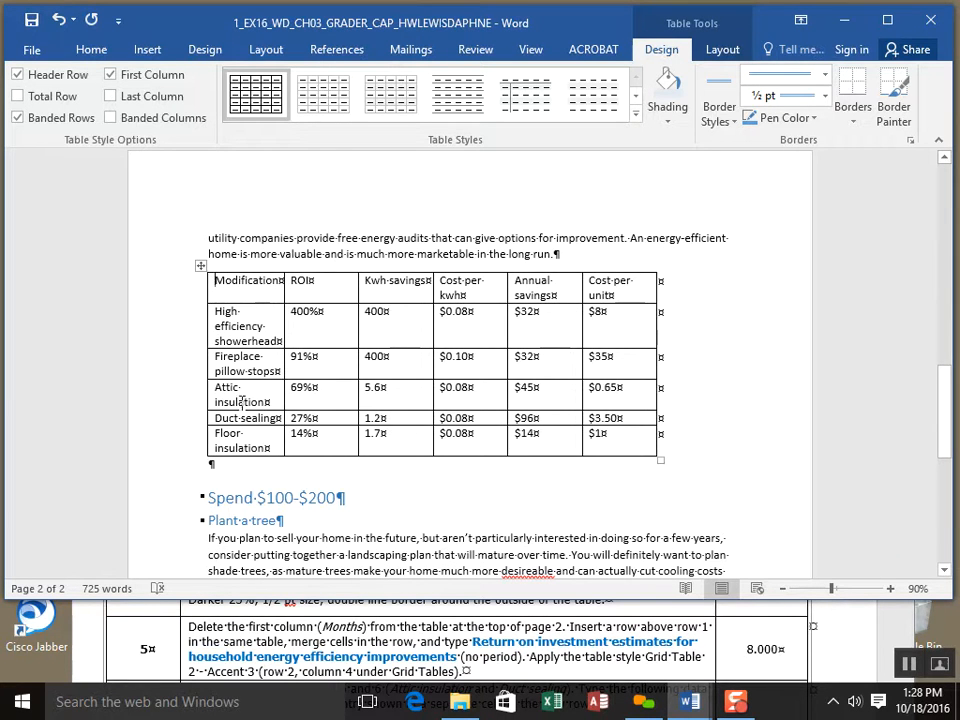
Insert a row above the table's Modification header row and merge all cells of the new row.
{"action": "right_click", "coordinate": [216, 284]}
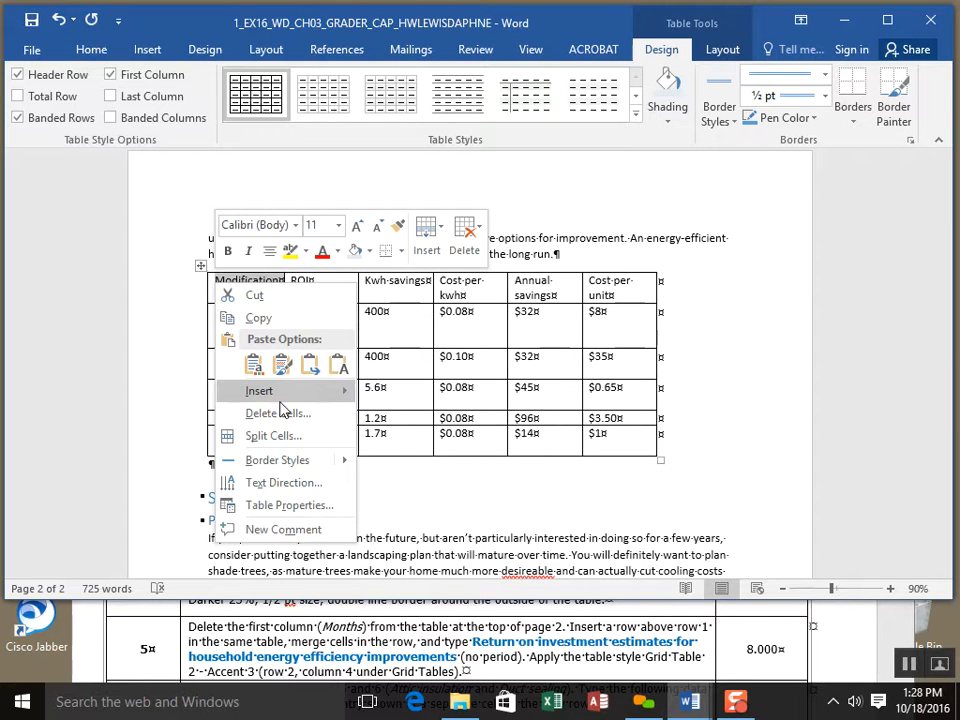
{"action": "mouse_move", "coordinate": [293, 396]}
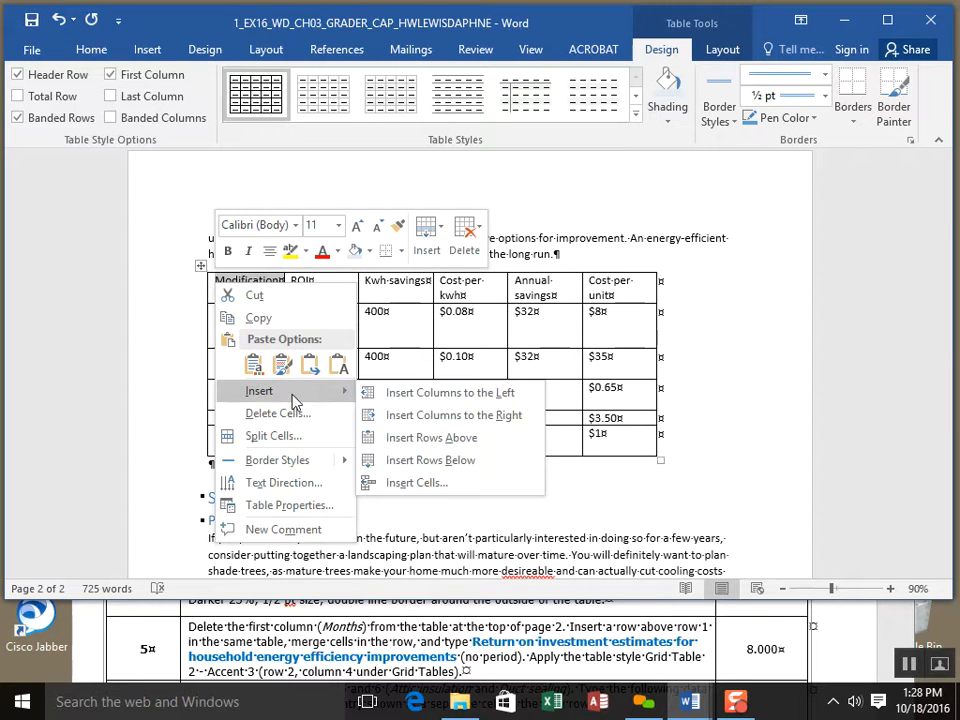
{"action": "left_click", "coordinate": [431, 438]}
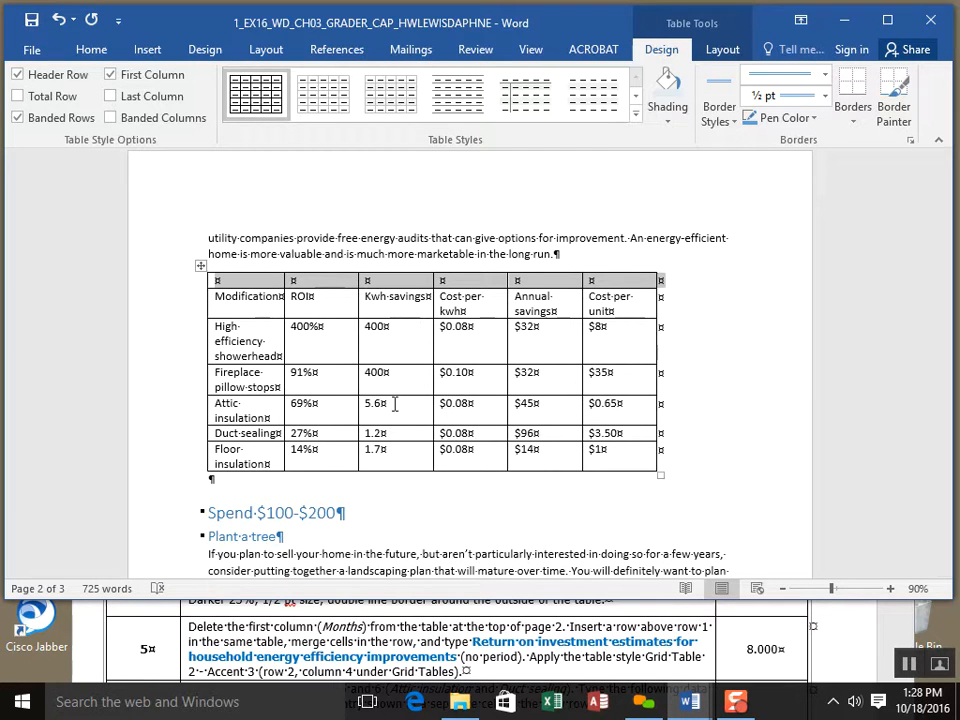
{"action": "right_click", "coordinate": [254, 287]}
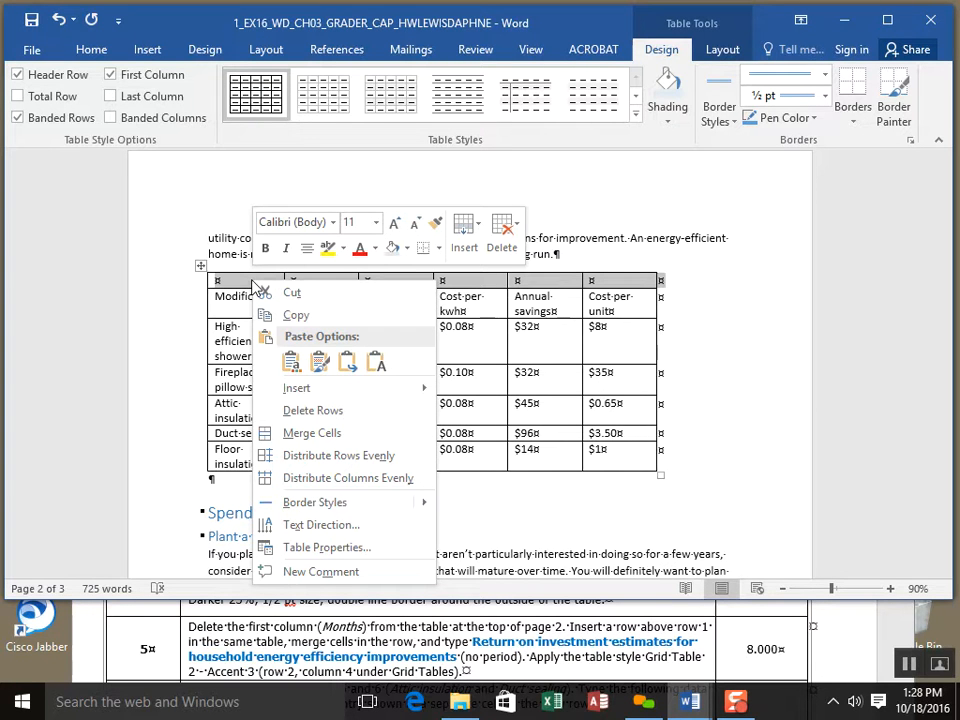
{"action": "left_click", "coordinate": [360, 434]}
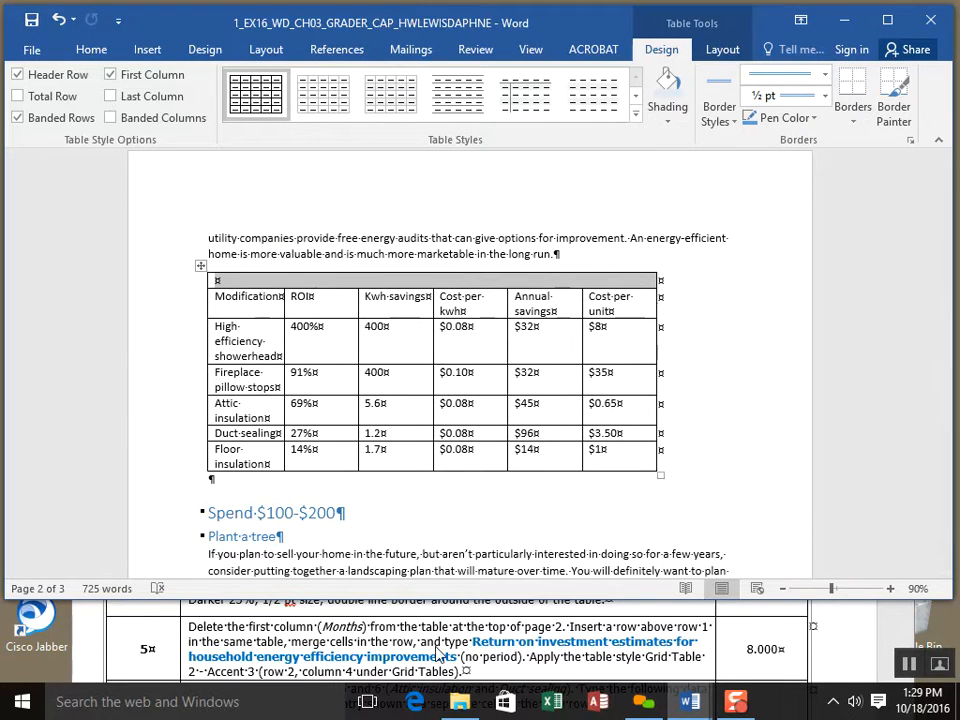
Copy "Return on investment estimates for household energy efficiency improvements" from the instructions into the merged first row.
{"action": "left_click", "coordinate": [510, 652]}
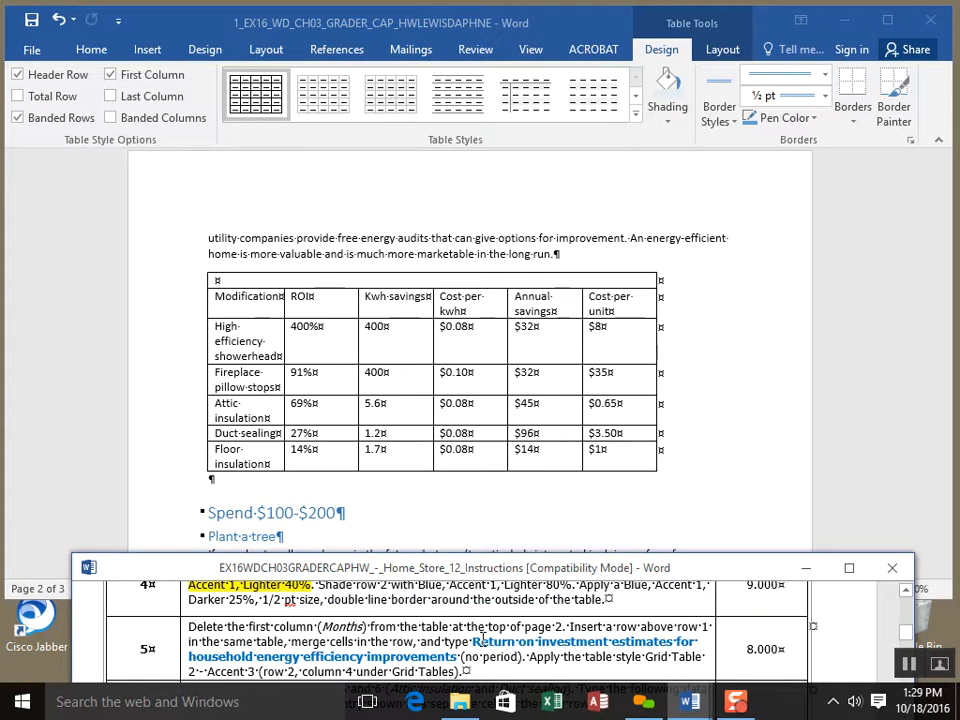
{"action": "left_click_drag", "start_coordinate": [476, 643], "coordinate": [457, 658]}
{"action": "key", "text": "ctrl+c"}
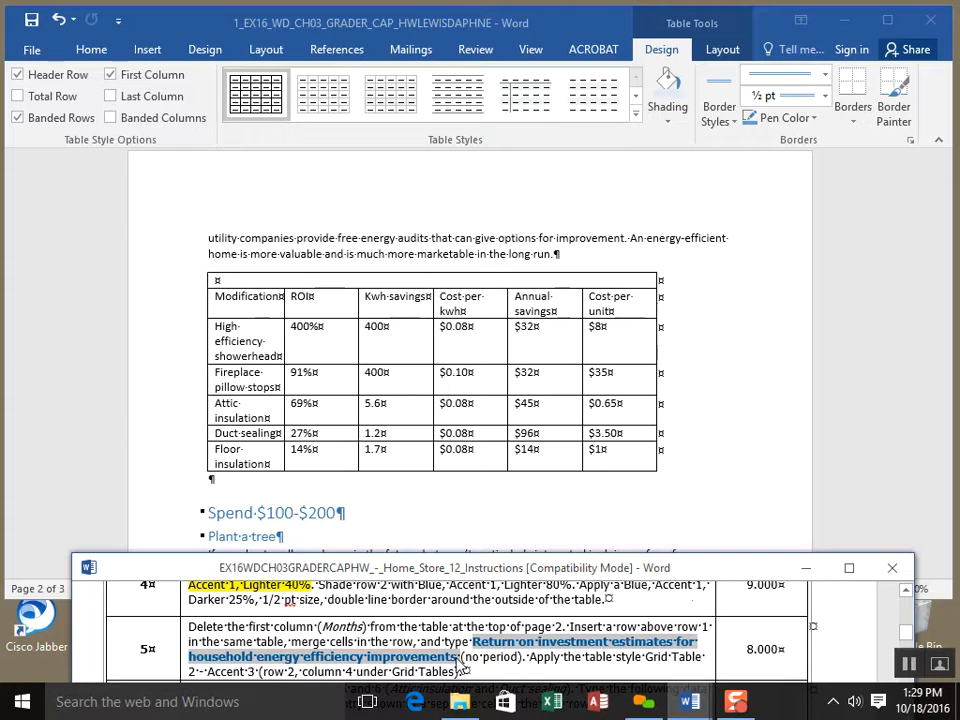
{"action": "left_click", "coordinate": [252, 283]}
{"action": "left_click", "coordinate": [251, 281]}
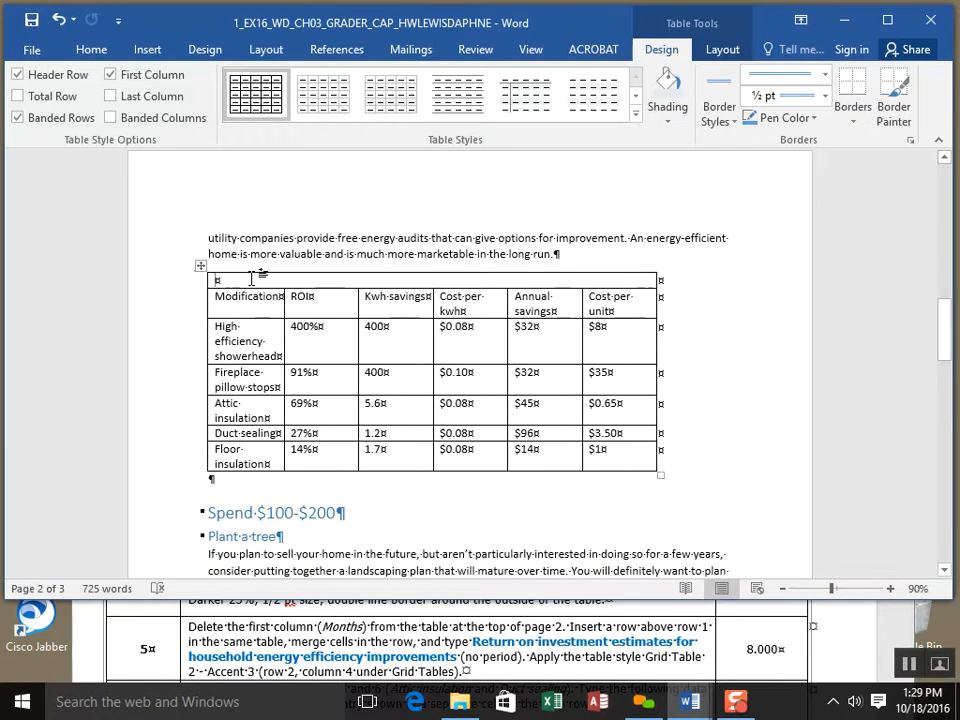
{"action": "key", "text": "ctrl+v"}
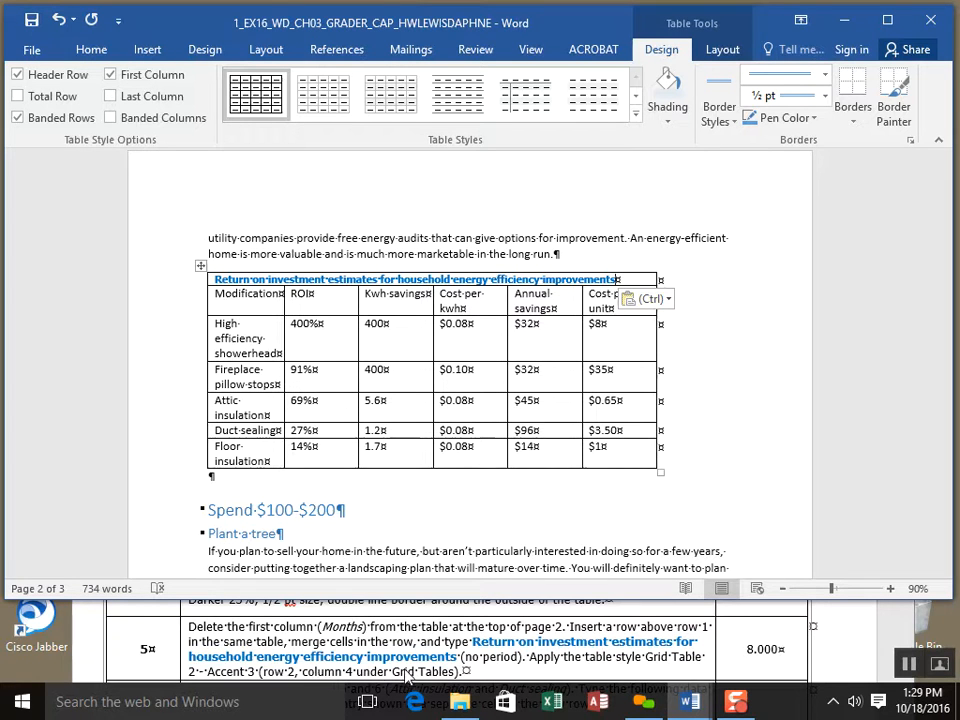
Select the table style sentence in the instructions, shade the table's title row yellow, and save the document.
{"action": "left_click", "coordinate": [588, 657]}
{"action": "left_click", "coordinate": [588, 657], "text": "ctrl"}
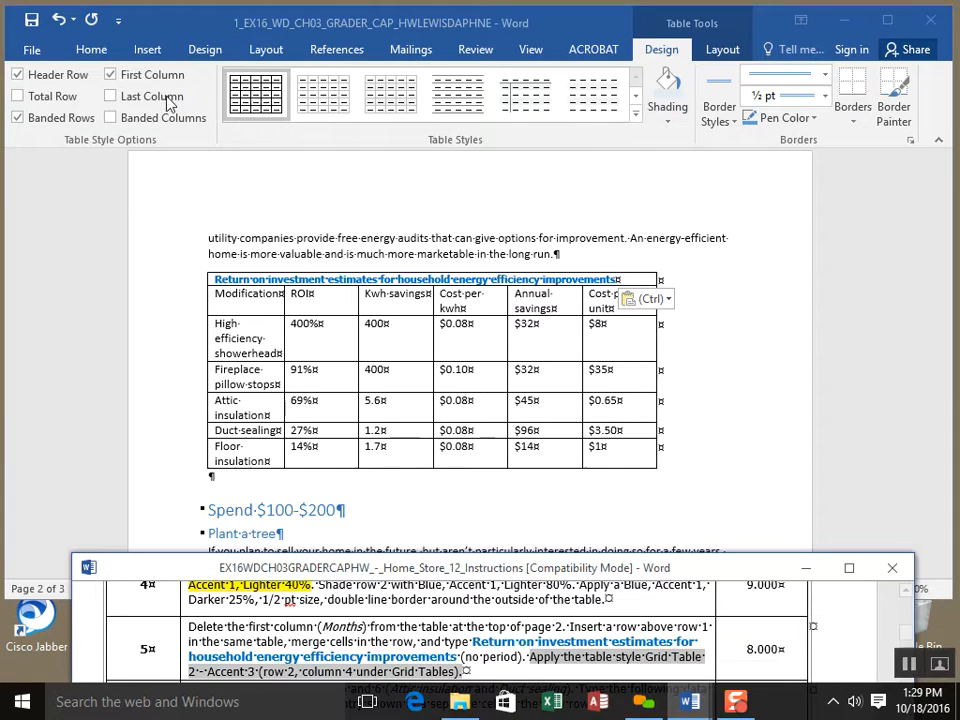
{"action": "left_click", "coordinate": [92, 48]}
{"action": "left_click", "coordinate": [91, 49]}
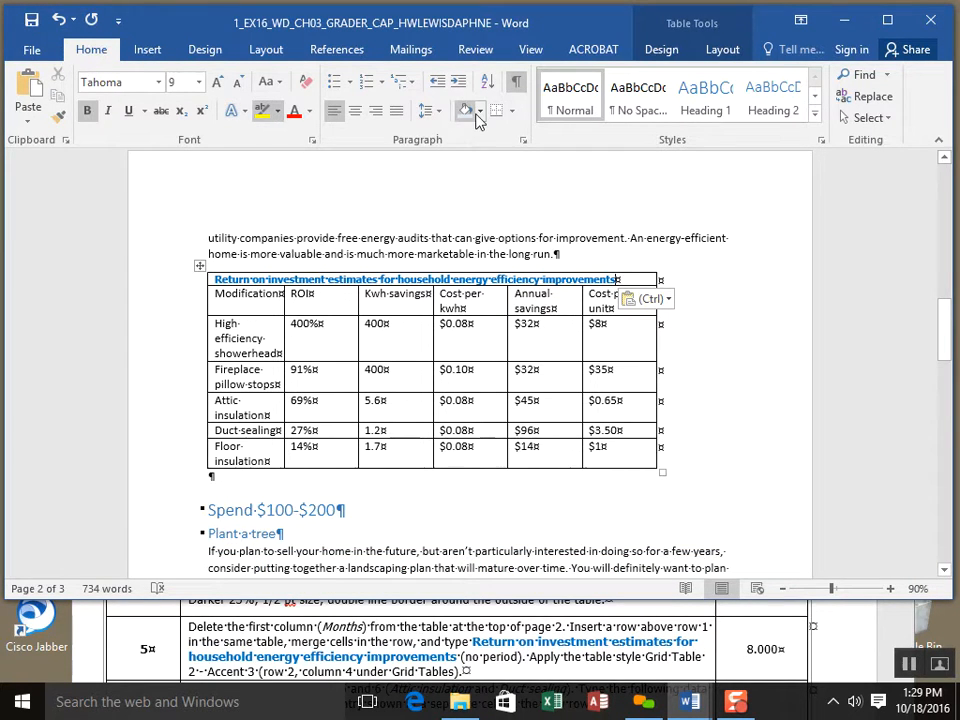
{"action": "left_click", "coordinate": [480, 111]}
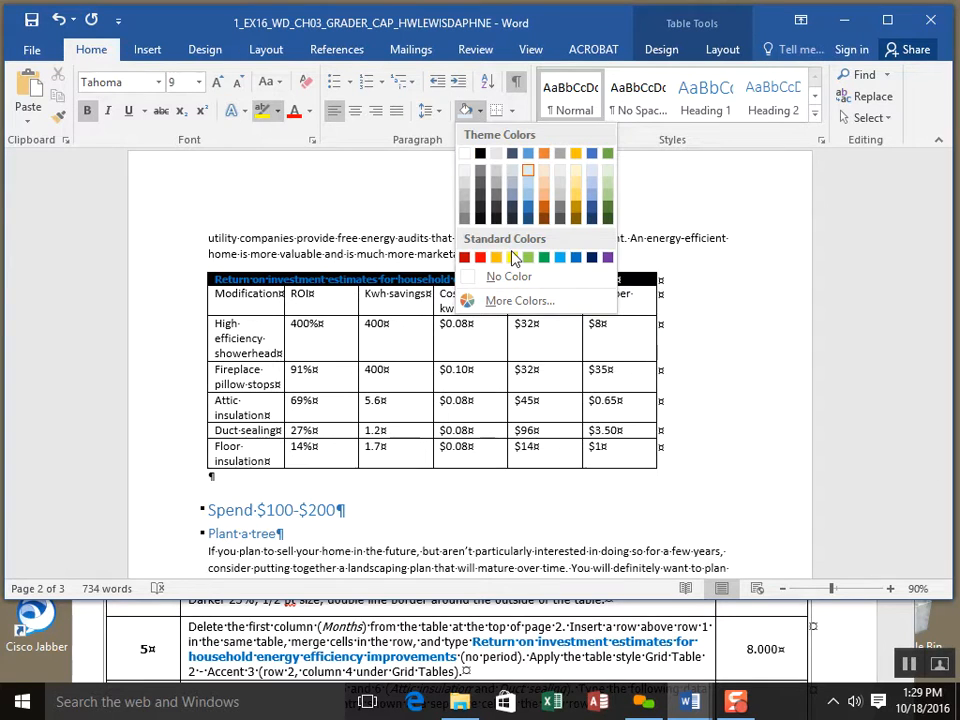
{"action": "left_click", "coordinate": [513, 257]}
{"action": "left_click_drag", "start_coordinate": [531, 657], "coordinate": [462, 671]}
{"action": "left_click", "coordinate": [465, 111]}
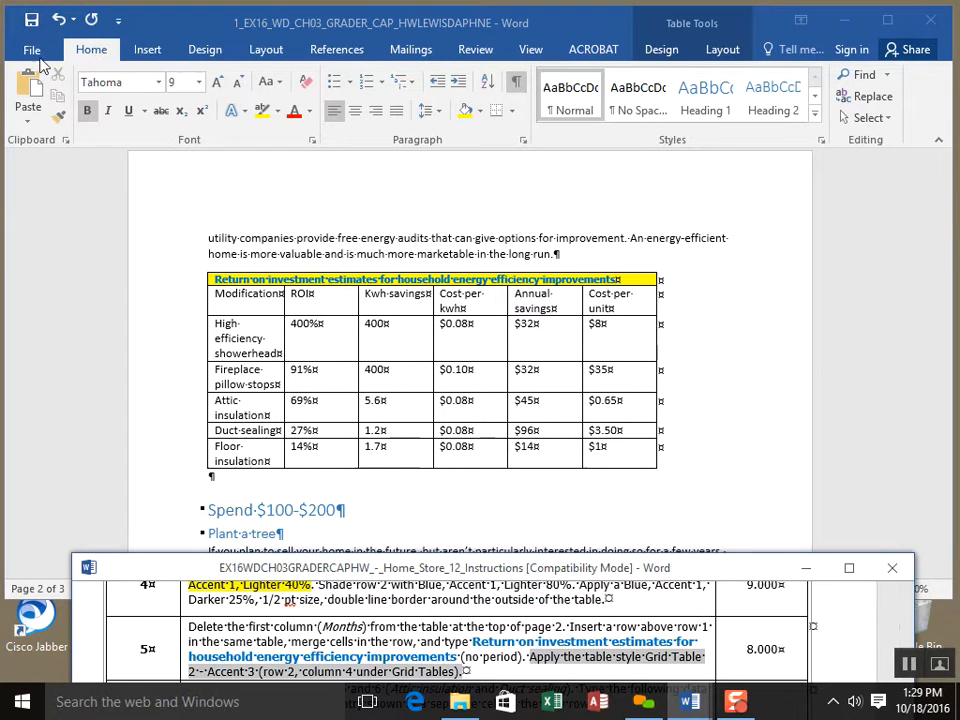
{"action": "left_click", "coordinate": [31, 20]}
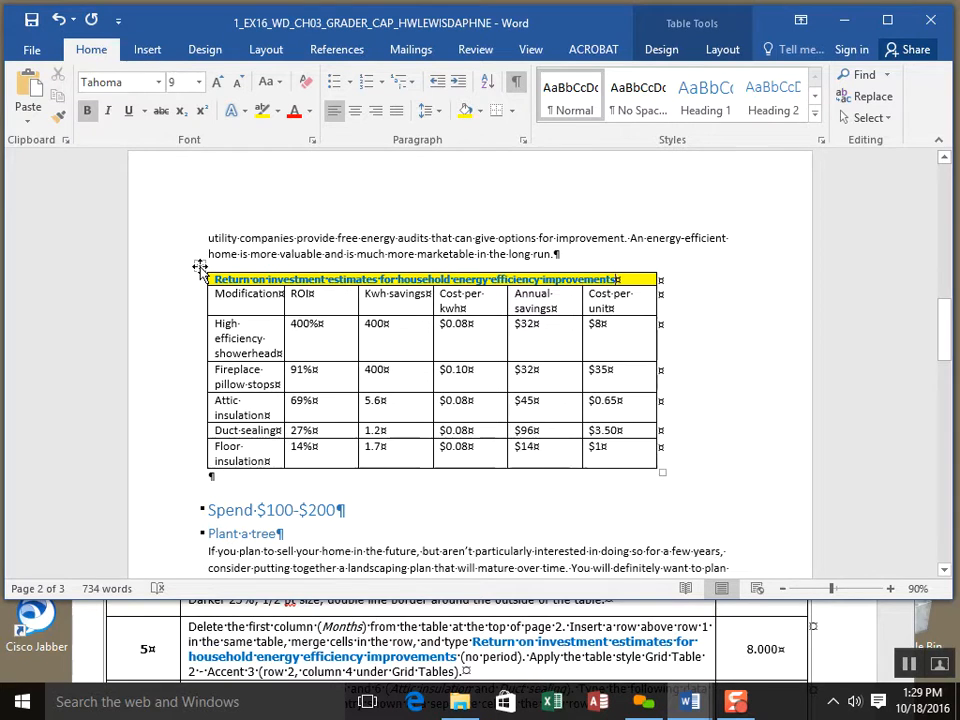
Apply the Grid Table 2 - Accent 3 style to the whole energy improvements table, save, and return to the instructions.
{"action": "left_click", "coordinate": [200, 268]}
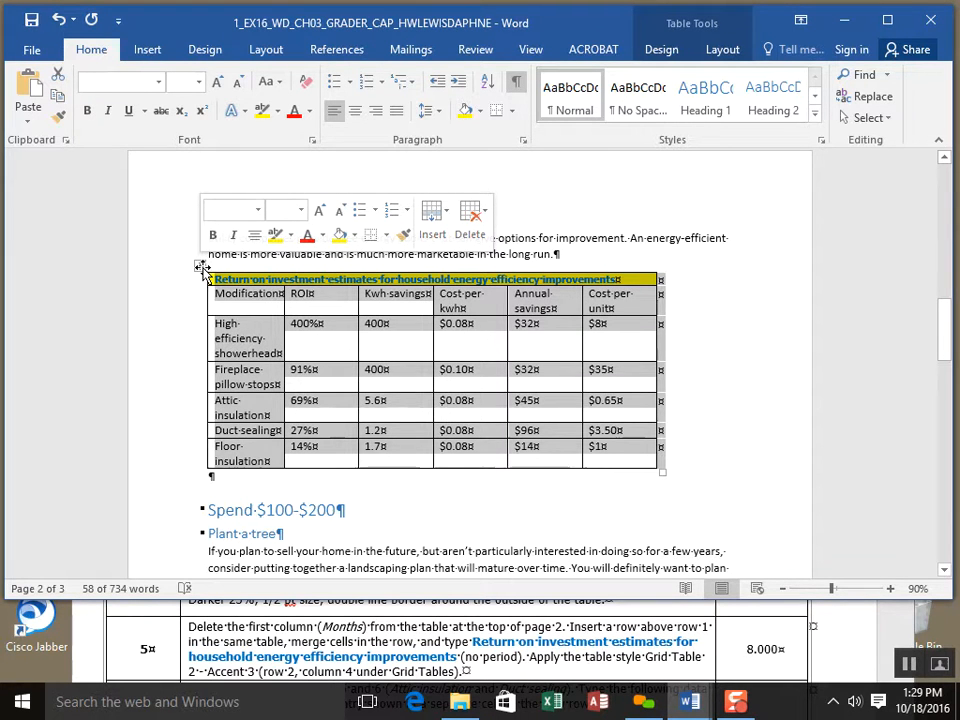
{"action": "left_click", "coordinate": [678, 52]}
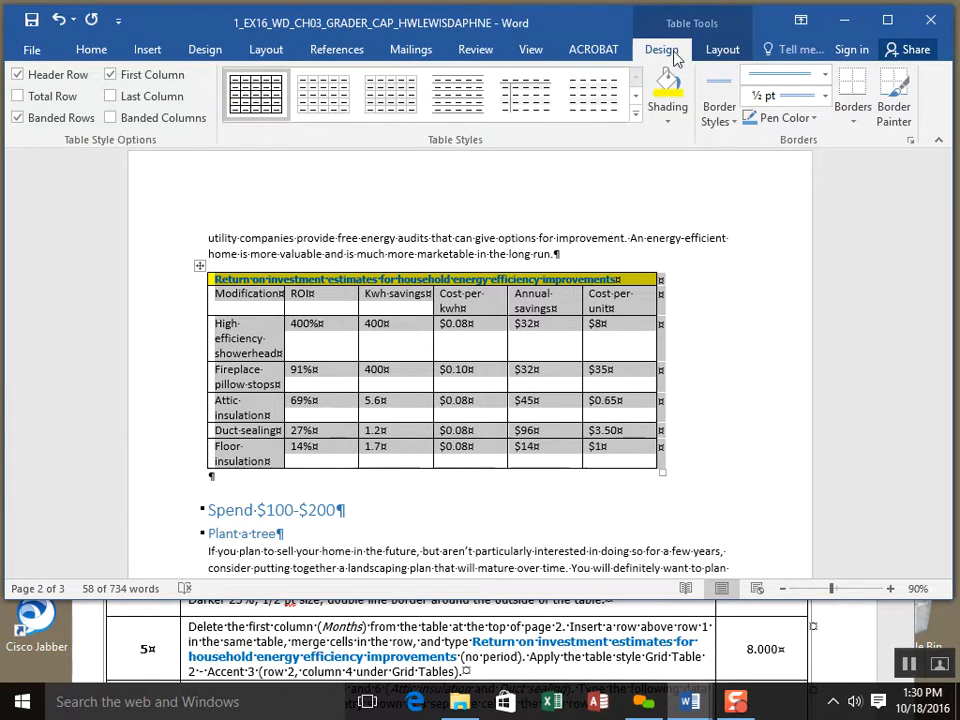
{"action": "left_click", "coordinate": [635, 114]}
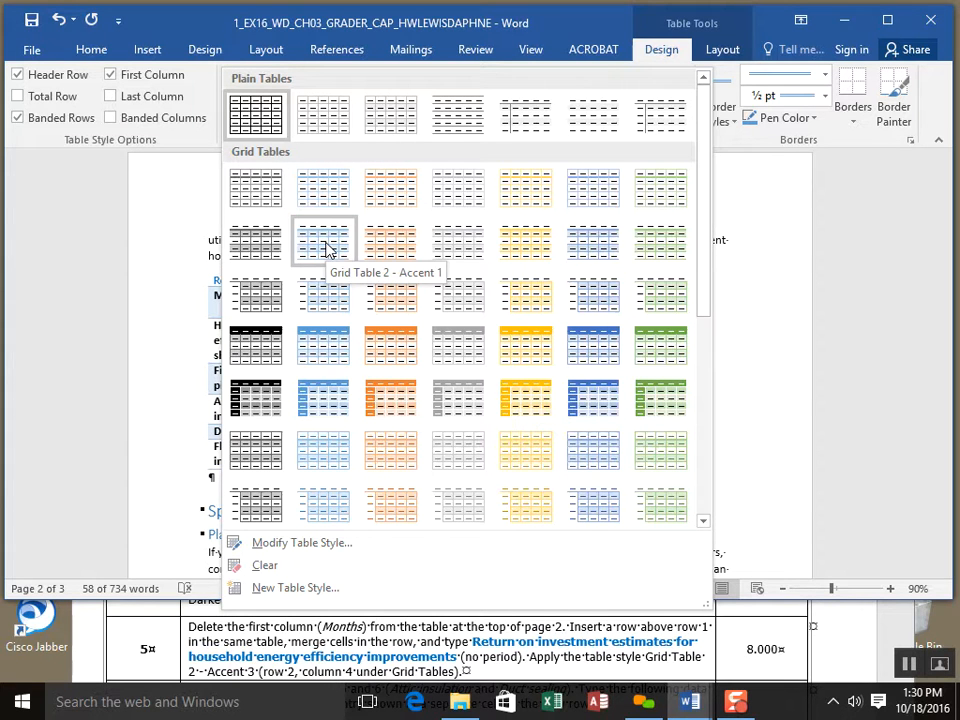
{"action": "left_click", "coordinate": [452, 250]}
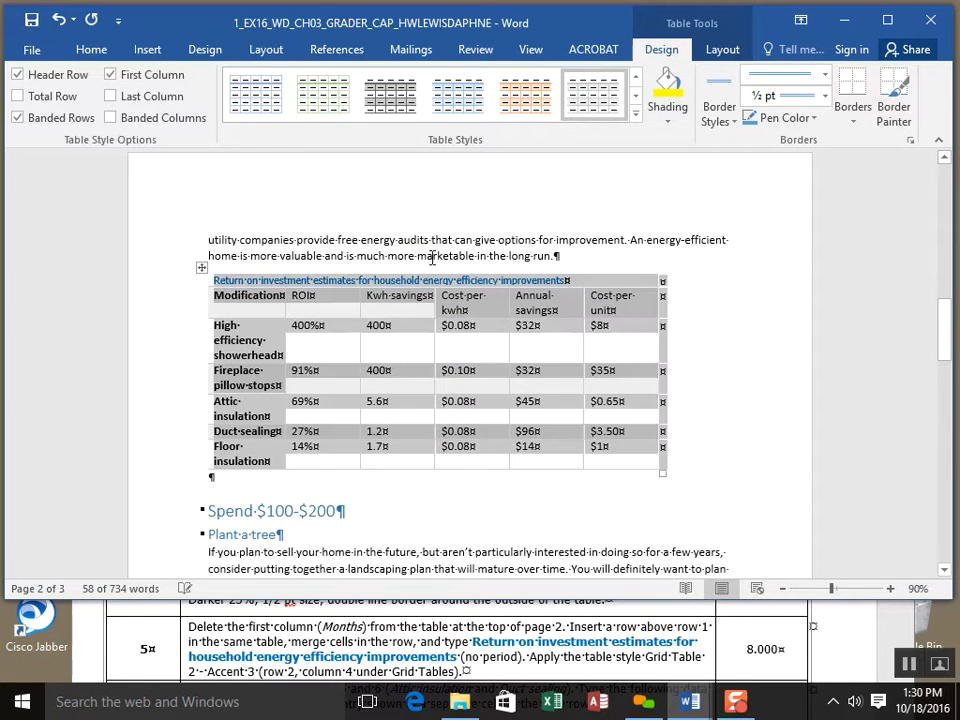
{"action": "left_click", "coordinate": [705, 353]}
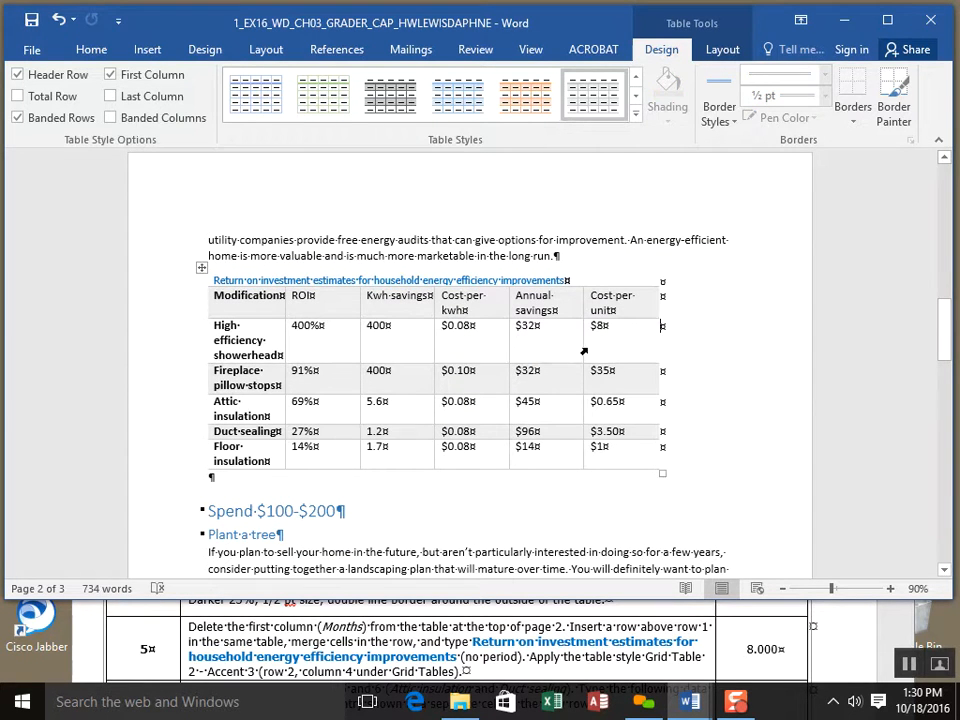
{"action": "left_click", "coordinate": [33, 23]}
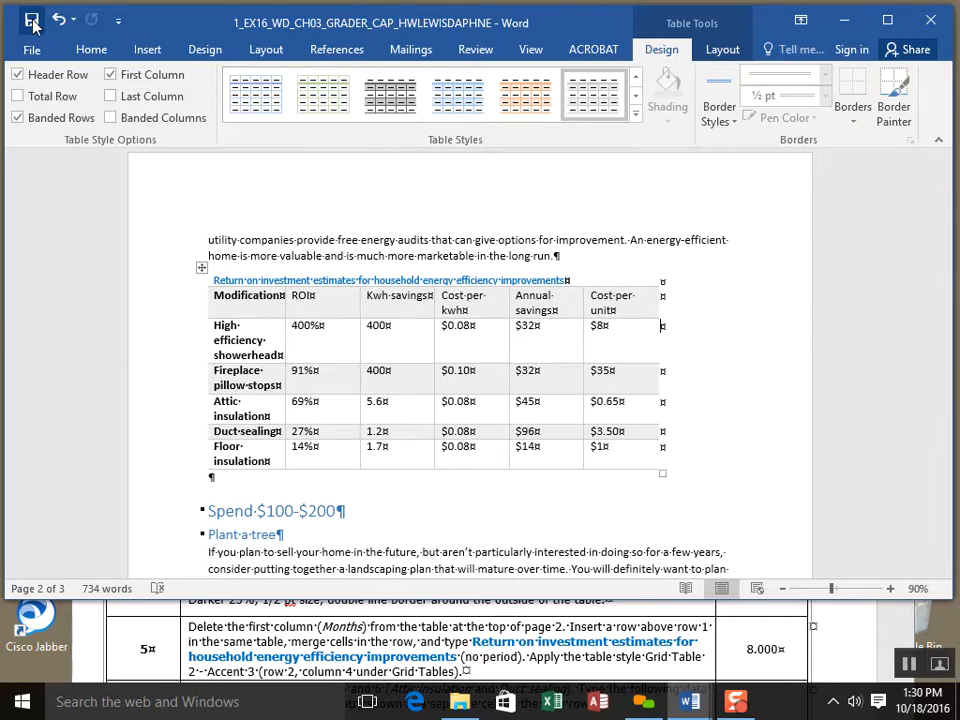
{"action": "left_click", "coordinate": [551, 640]}
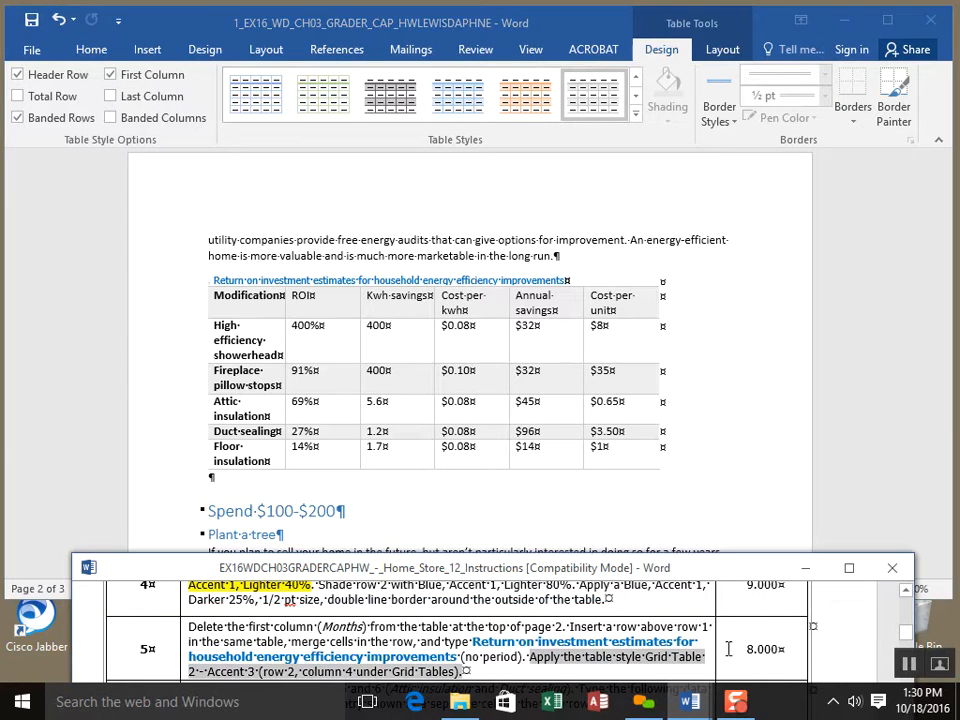
Consult instruction 6 in the instructions document, then insert a row between the Attic insulation and Duct sealing rows of the energy table.
{"action": "left_click_drag", "start_coordinate": [910, 642], "coordinate": [917, 648]}
{"action": "left_click_drag", "start_coordinate": [772, 553], "coordinate": [784, 470]}
{"action": "left_click", "coordinate": [901, 608]}
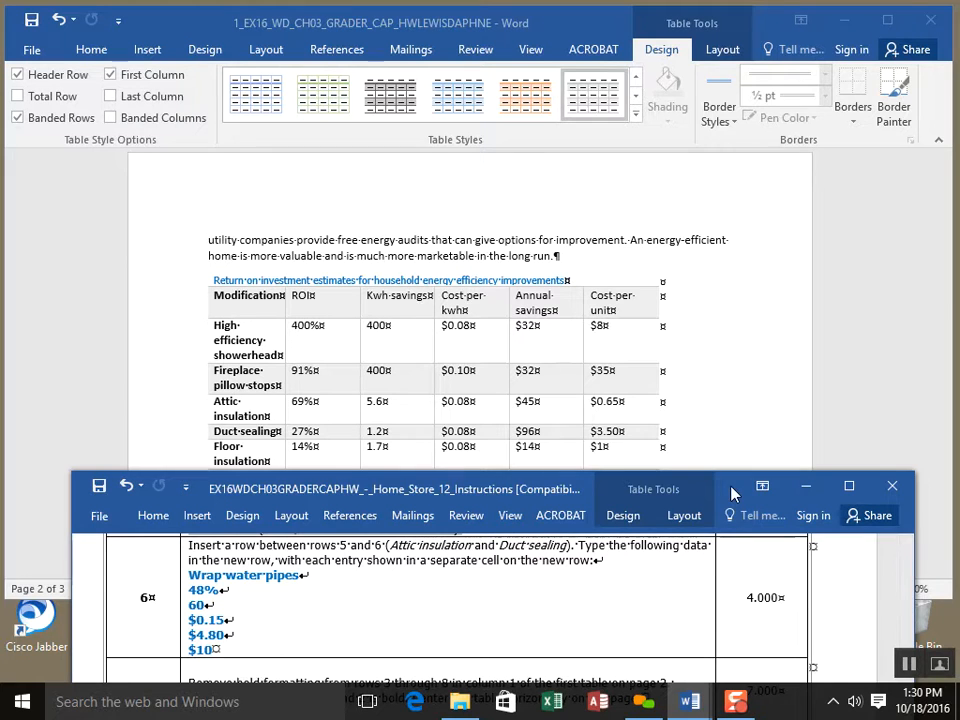
{"action": "left_click_drag", "start_coordinate": [730, 487], "coordinate": [729, 492]}
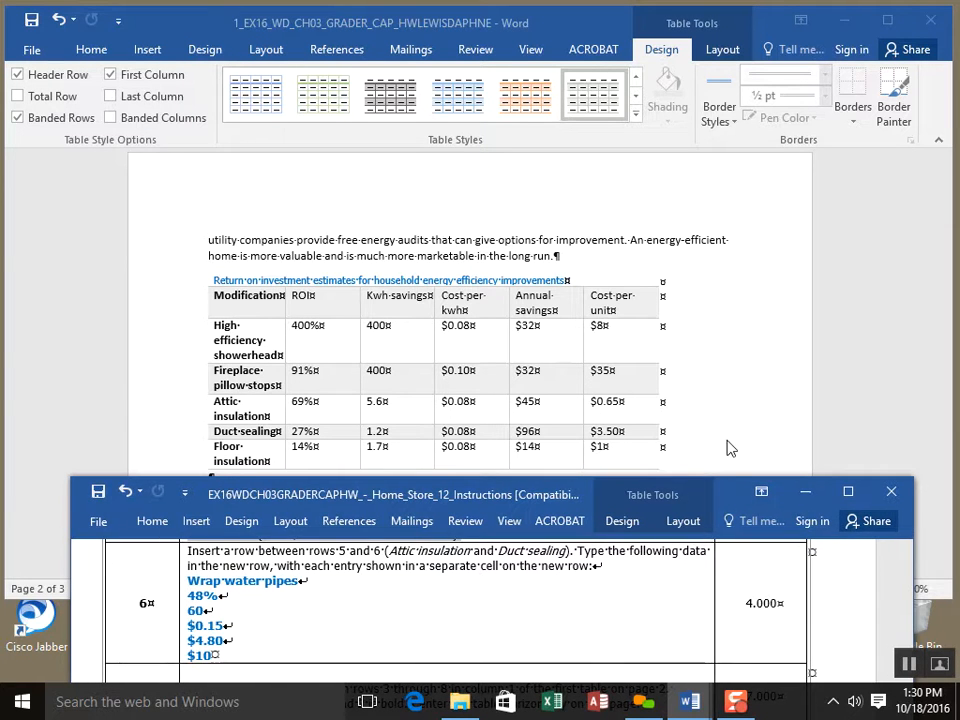
{"action": "left_click", "coordinate": [734, 427]}
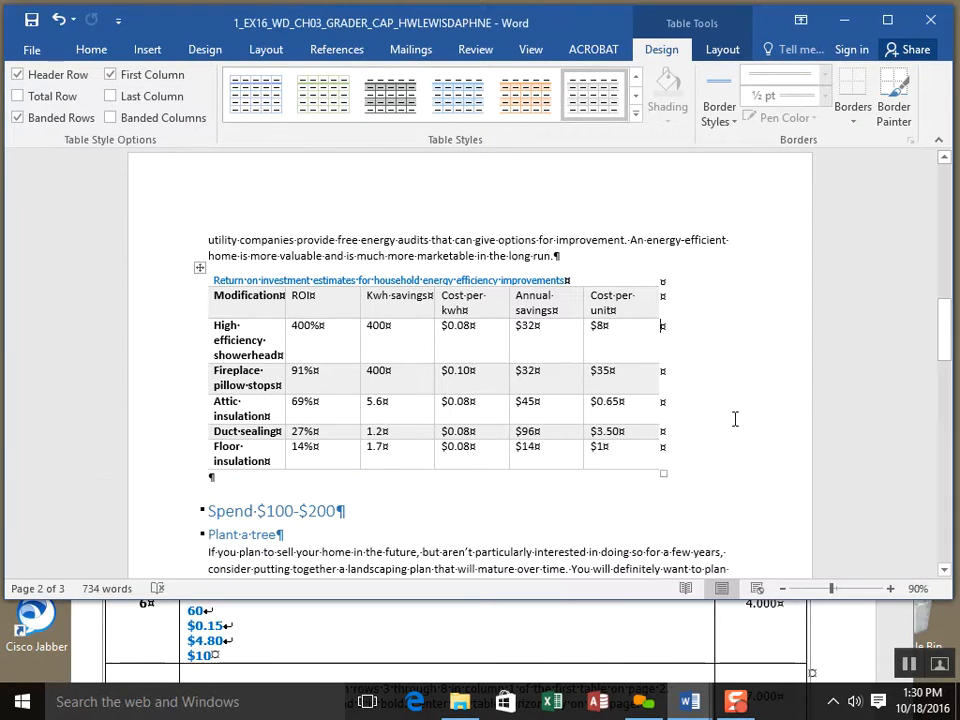
{"action": "mouse_move", "coordinate": [253, 433]}
{"action": "left_mouse_down"}
{"action": "mouse_move", "coordinate": [246, 454]}
{"action": "mouse_move", "coordinate": [261, 412]}
{"action": "left_mouse_up"}
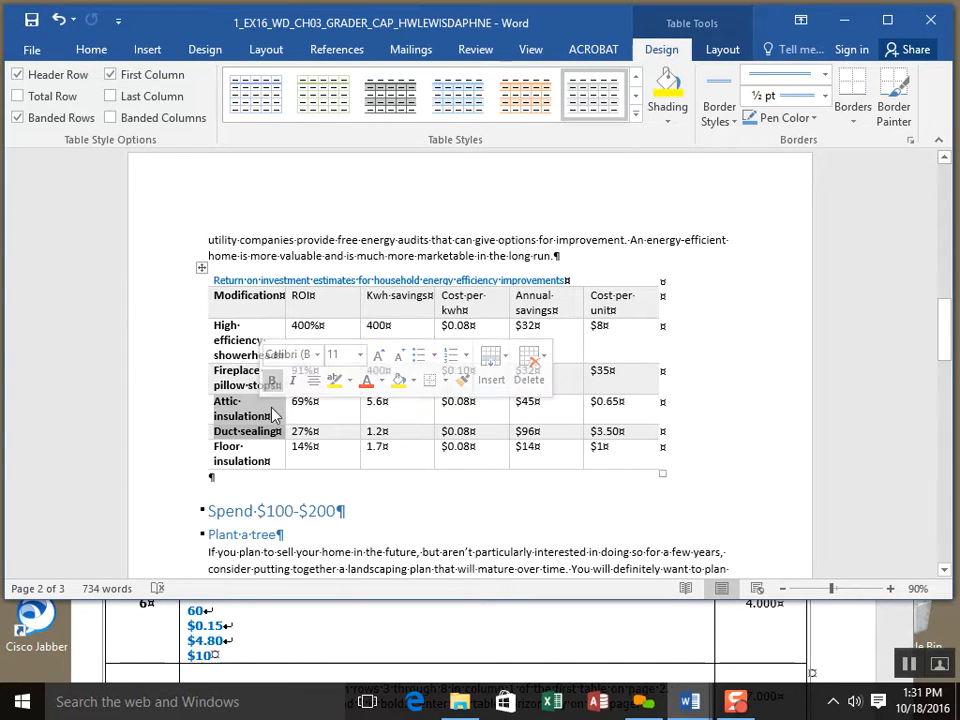
{"action": "left_click", "coordinate": [217, 433]}
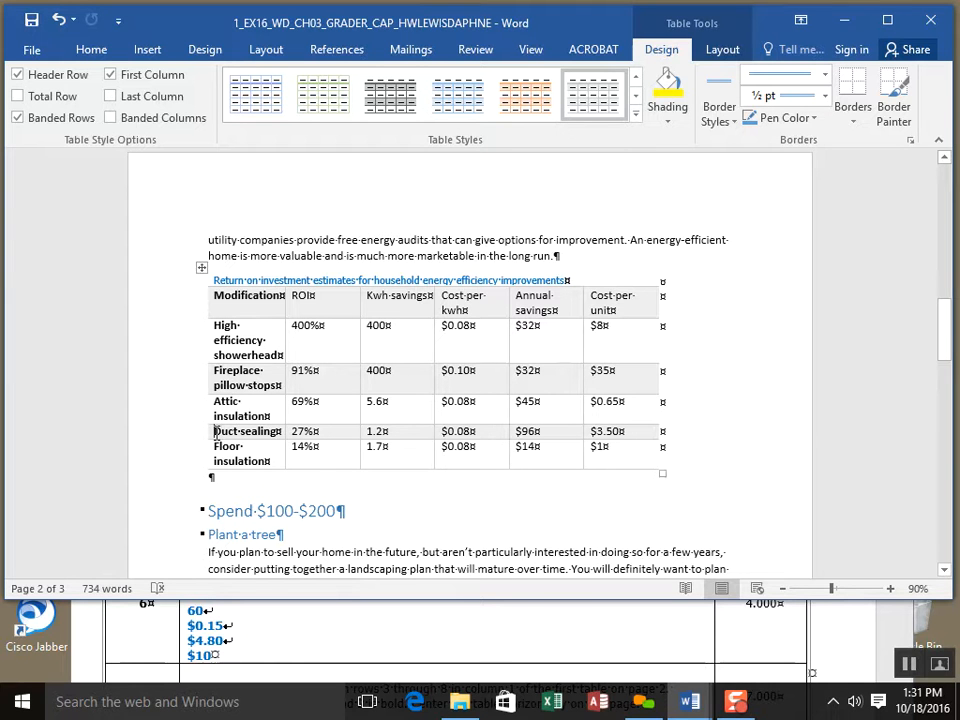
{"action": "right_click", "coordinate": [215, 431]}
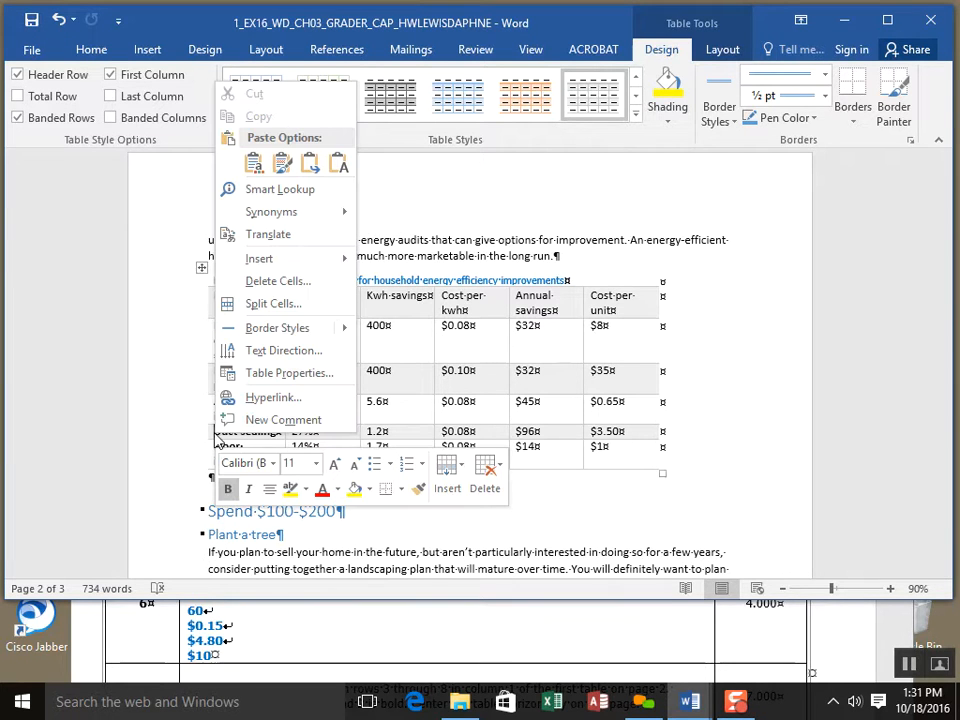
{"action": "mouse_move", "coordinate": [338, 259]}
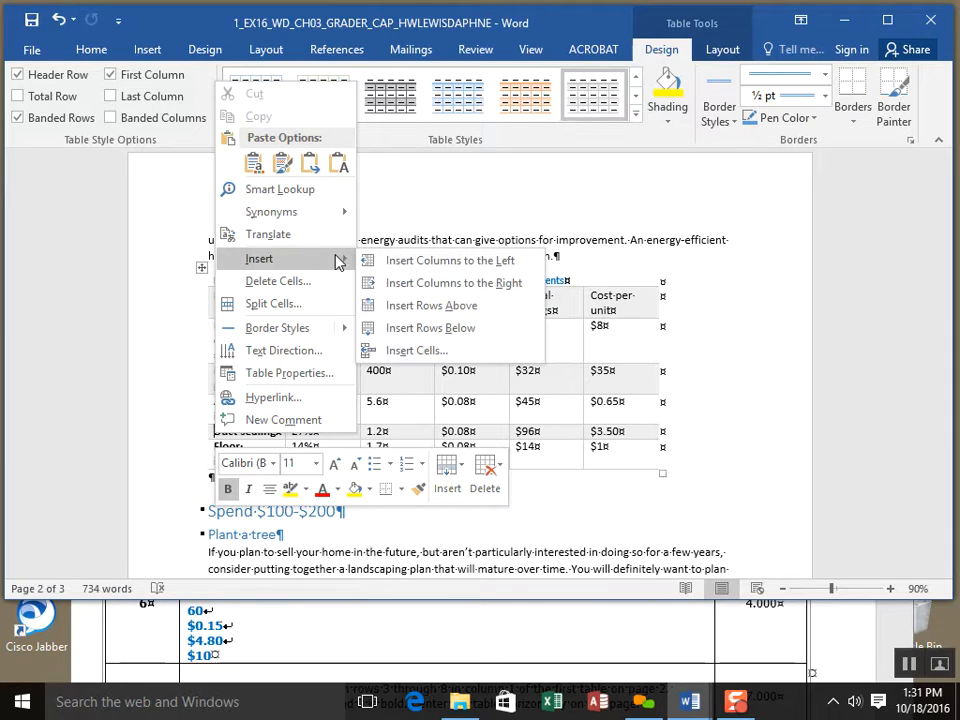
{"action": "left_click", "coordinate": [420, 306]}
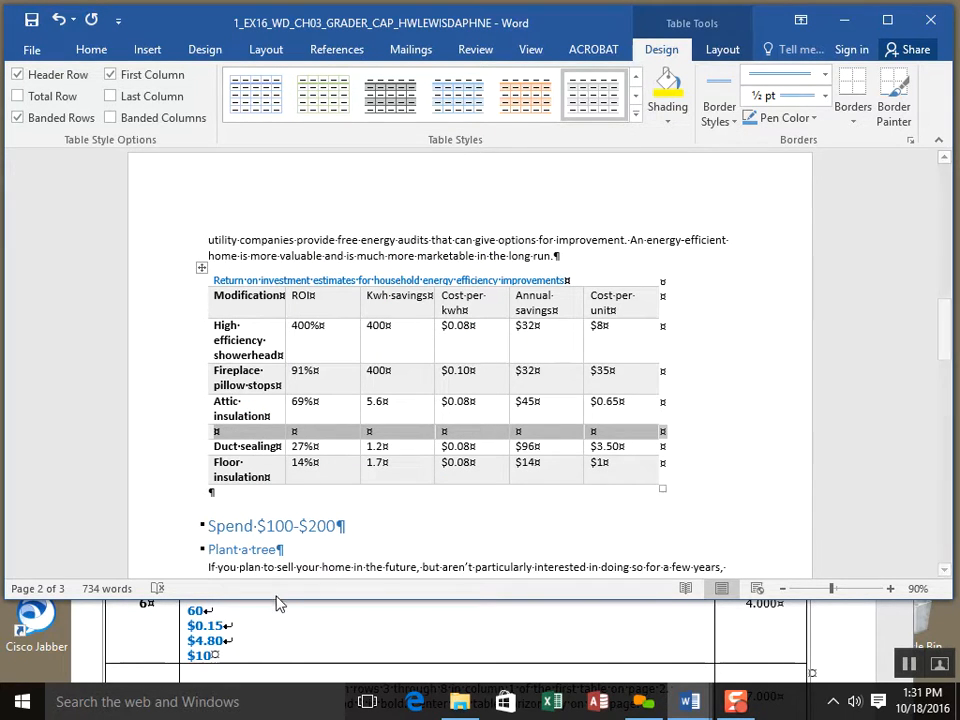
Fill the new row's first three cells with "Wrap water pipes", 48% ROI and 60 Kwh savings, keeping instruction 6 in view.
{"action": "left_click_drag", "start_coordinate": [274, 600], "coordinate": [281, 535]}
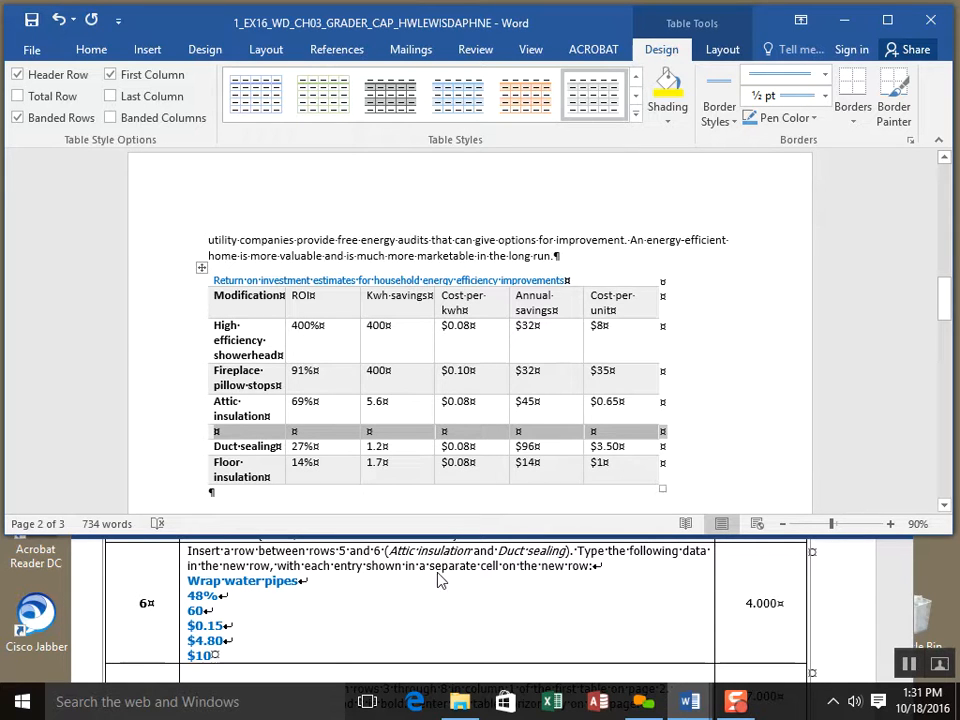
{"action": "left_click", "coordinate": [251, 432]}
{"action": "type", "text": "W"}
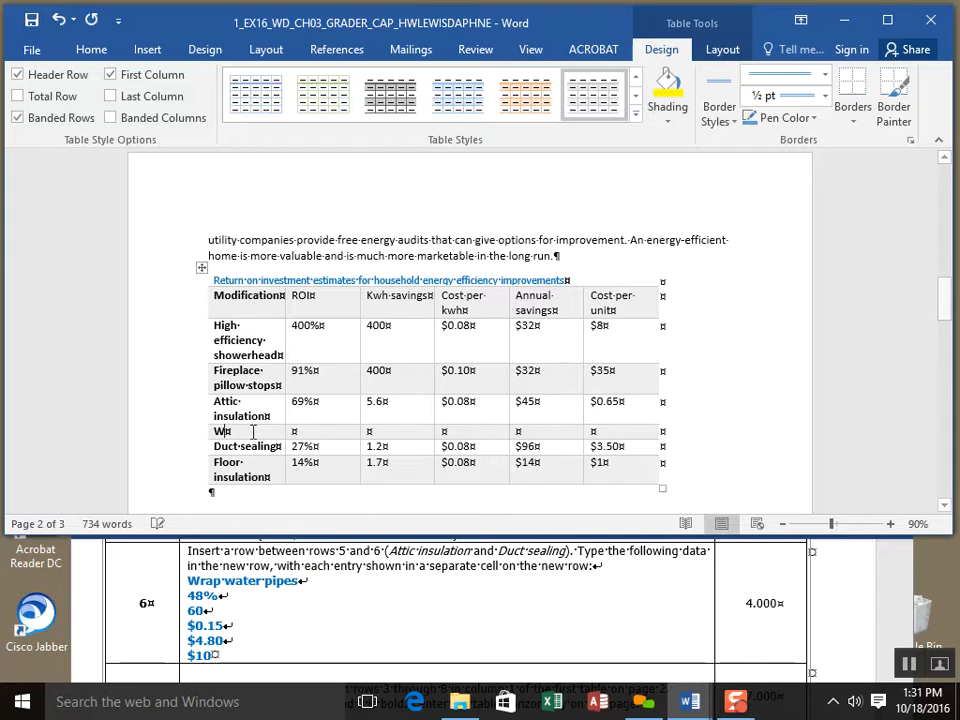
{"action": "type", "text": "rap water pi"}
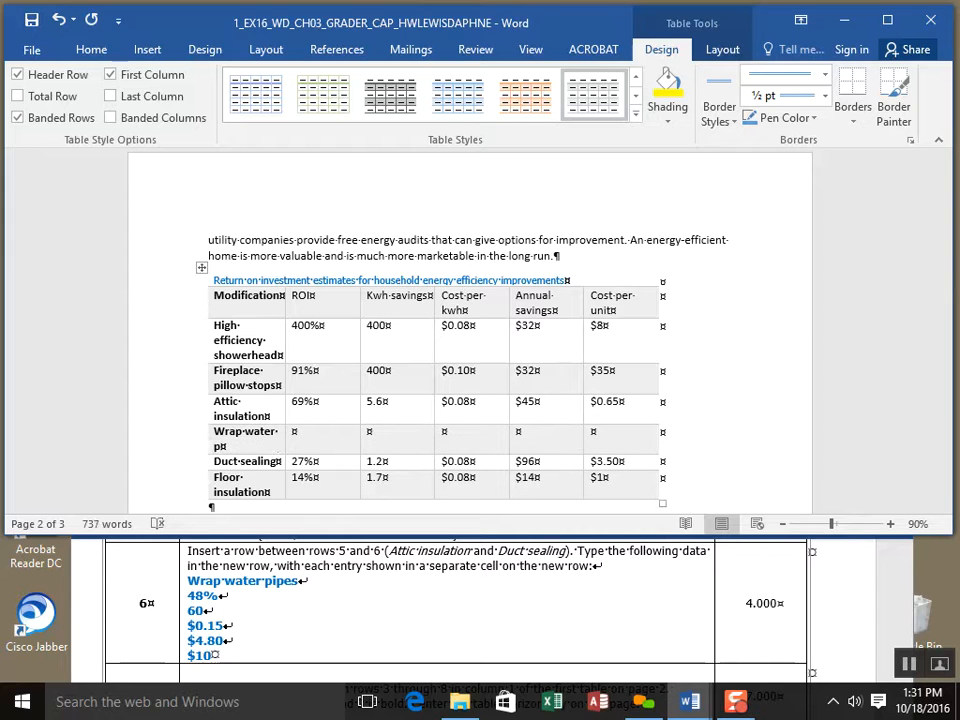
{"action": "type", "text": "pes"}
{"action": "key", "text": "Tab"}
{"action": "type", "text": "48%"}
{"action": "key", "text": "Tab"}
{"action": "type", "text": "60"}
{"action": "key", "text": "Tab"}
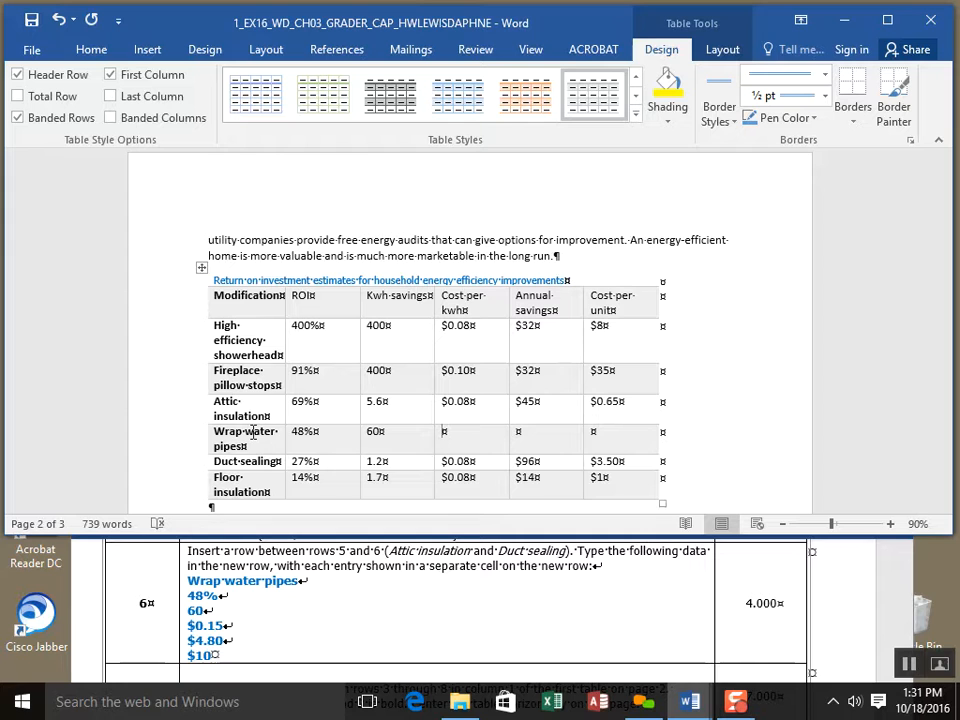
Complete the Wrap water pipes row with $0.15 cost per kwh, $4.80 annual savings and $10 cost per unit, and save the document.
{"action": "type", "text": "$0.15"}
{"action": "key", "text": "Tab"}
{"action": "type", "text": "$4.80 "}
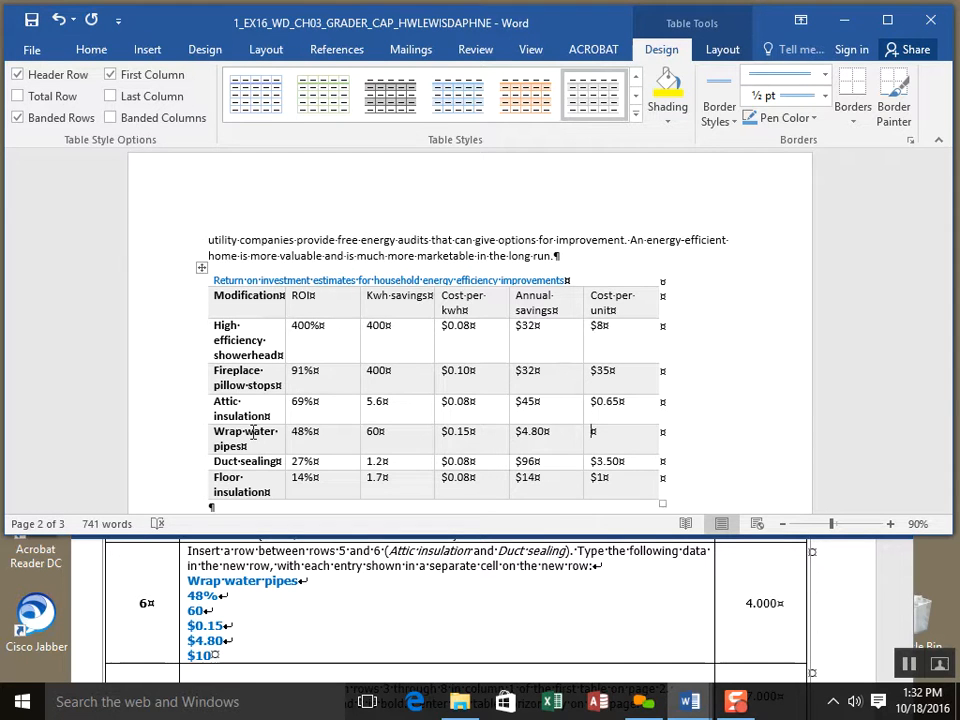
{"action": "type", "text": "$10"}
{"action": "left_click", "coordinate": [31, 22]}
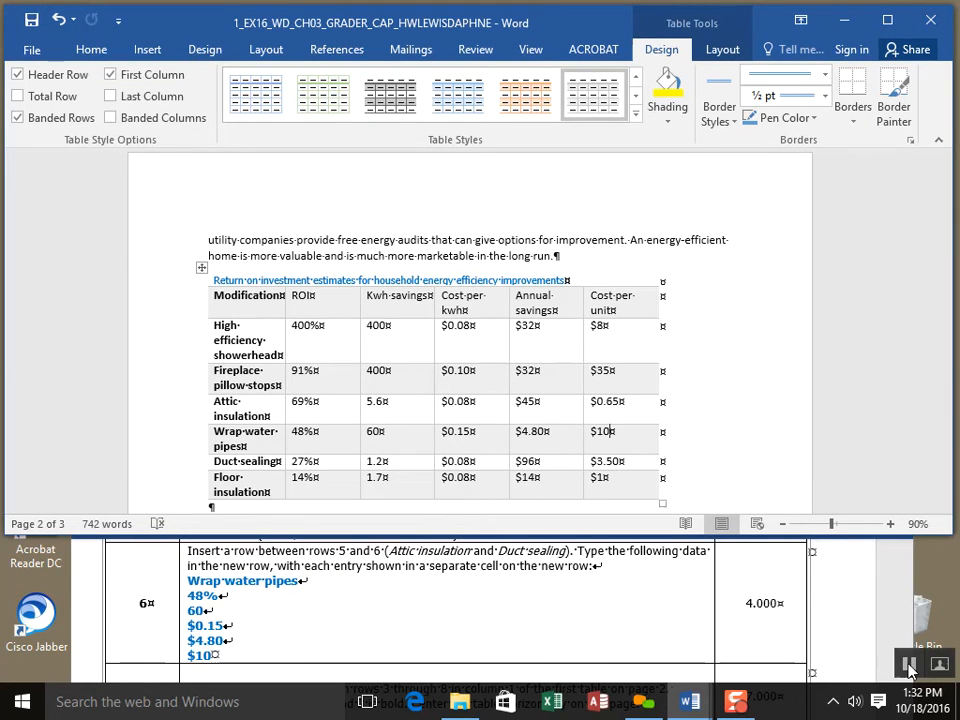